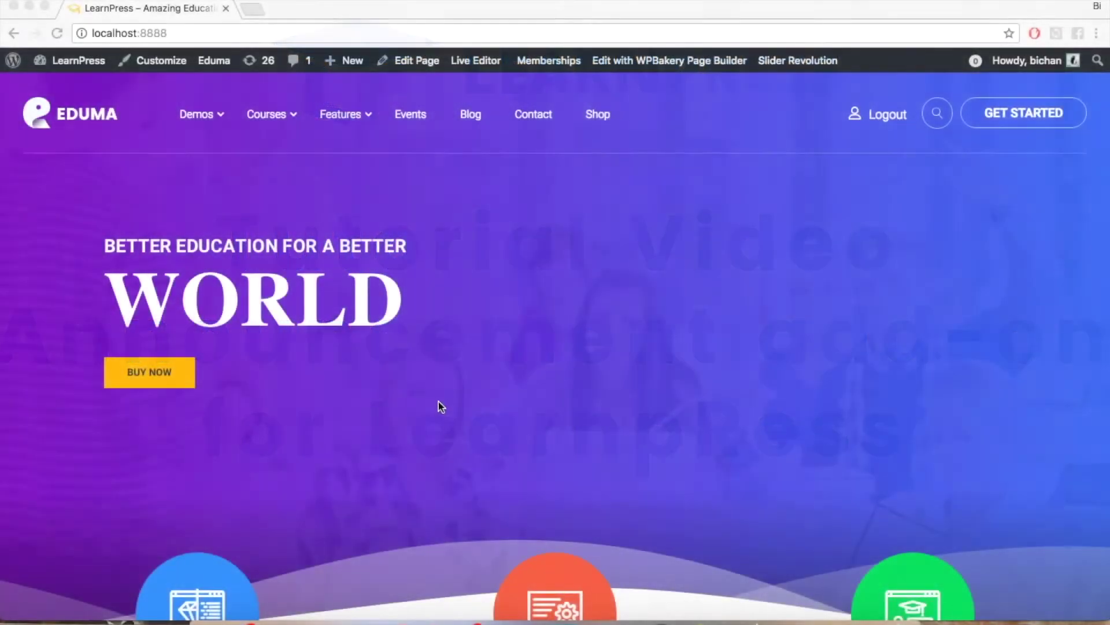
Scroll the homepage to Popular Online Courses and open the Market Research course.
scroll(637, 409, down, 10)
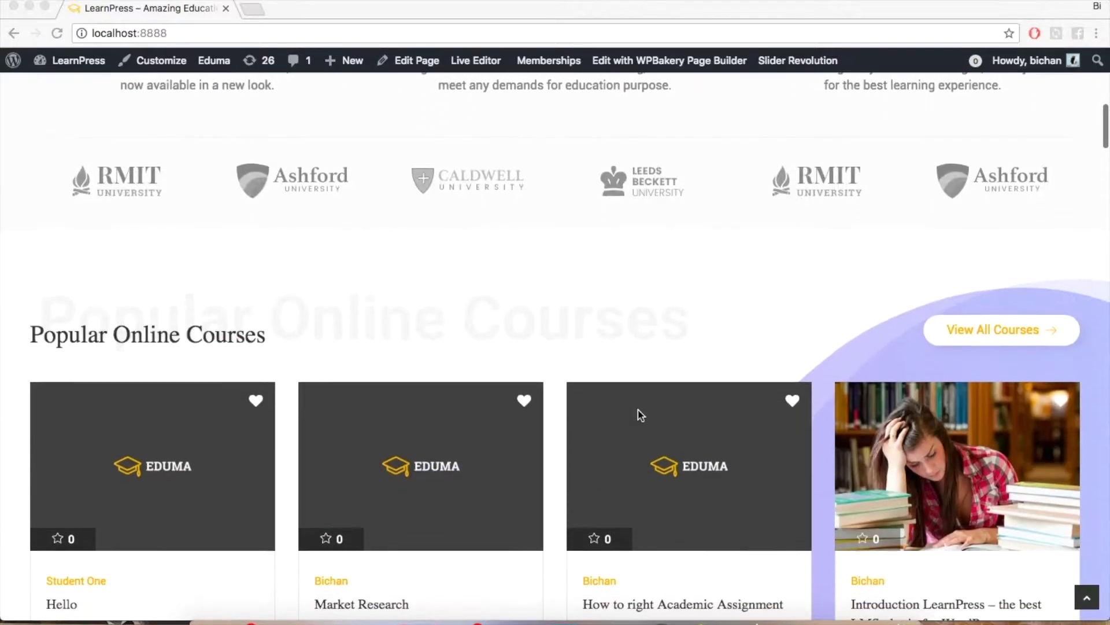
scroll(638, 408, down, 3)
scroll(639, 415, up, 1)
scroll(638, 415, down, 4)
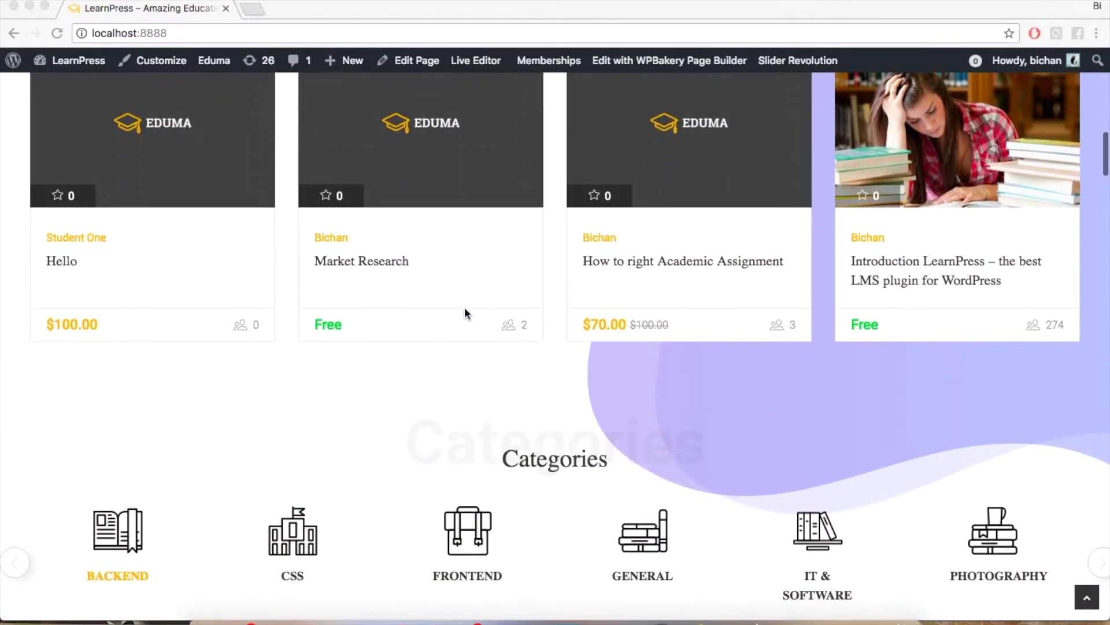
click(346, 263)
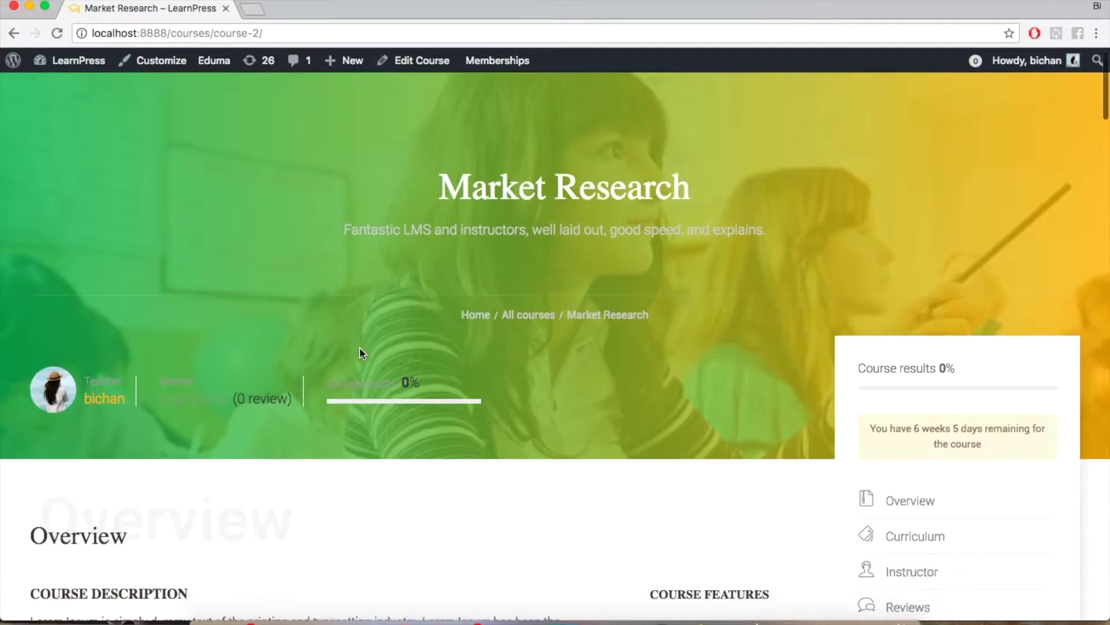
Jump to the Market Research course's Announcements section, with one announcement and its comment.
scroll(361, 352, down, 1)
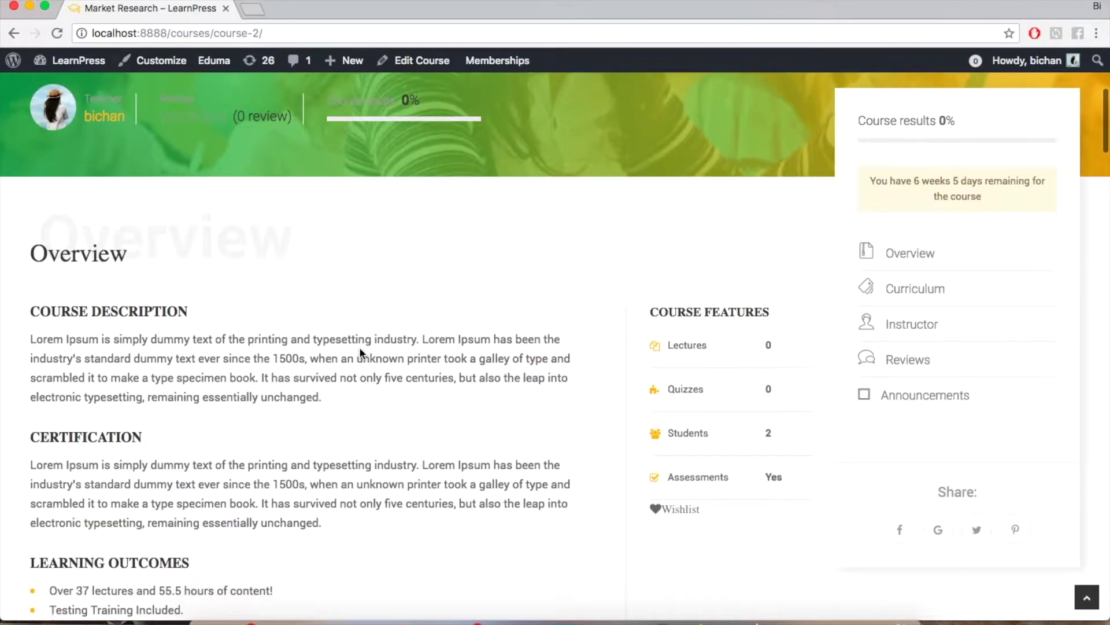
click(916, 405)
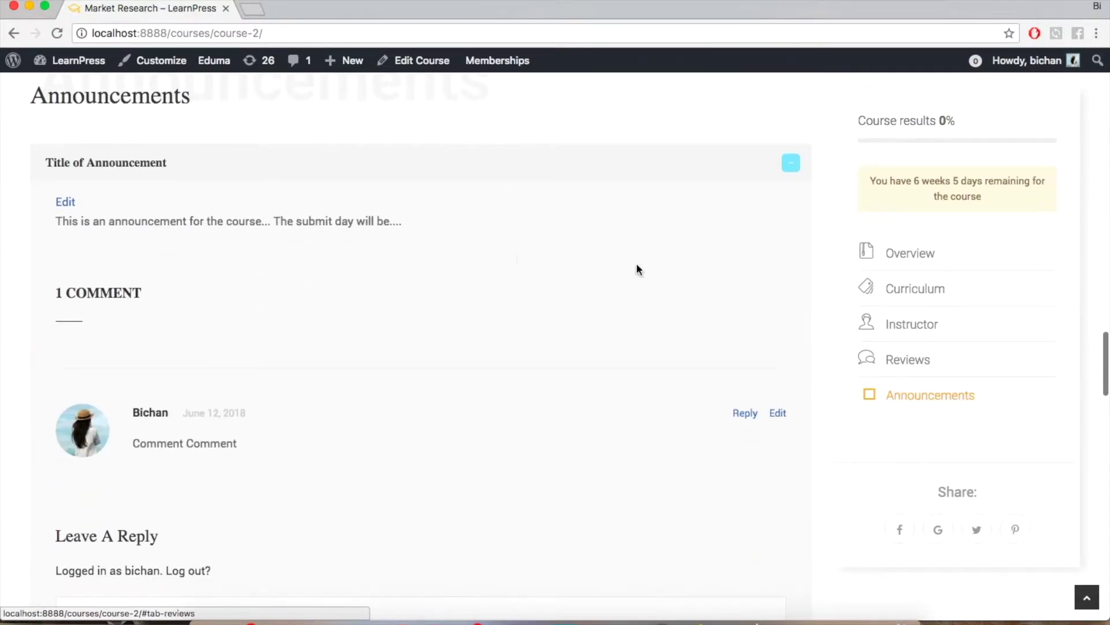
scroll(460, 291, down, 2)
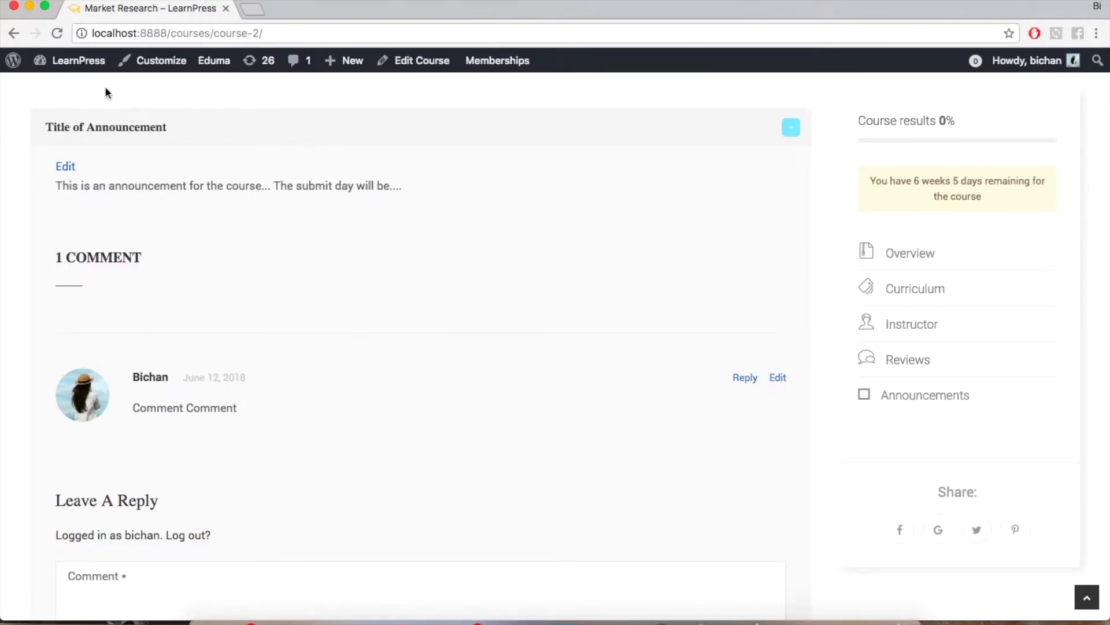
Go to the admin Dashboard and open Market Research from LearnPress Courses for editing.
mouse_move(78, 62)
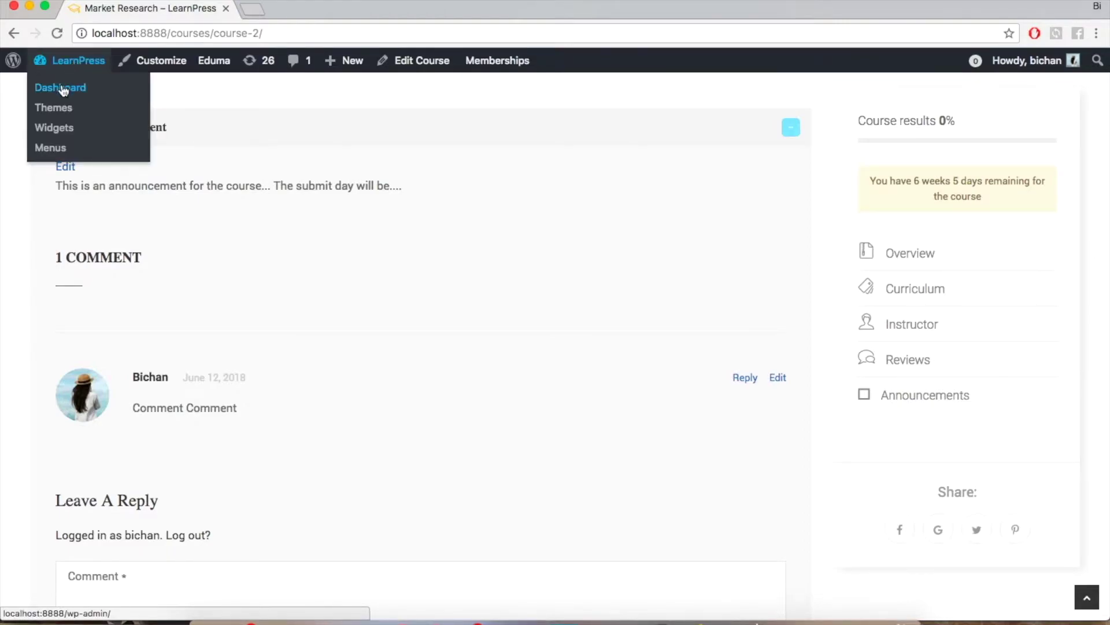
click(63, 91)
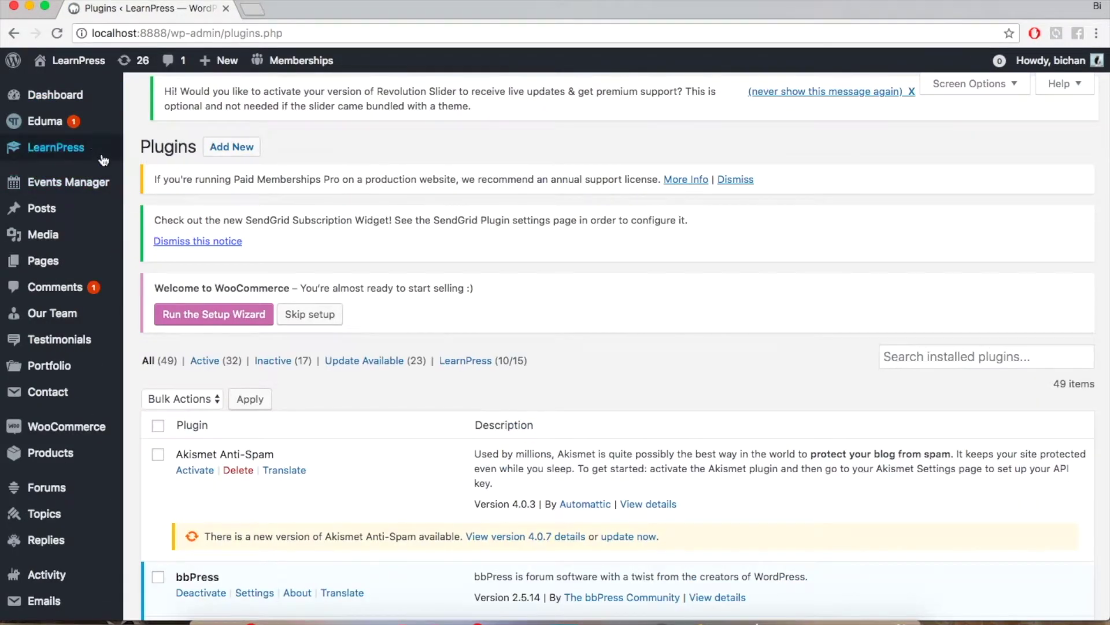
mouse_move(85, 124)
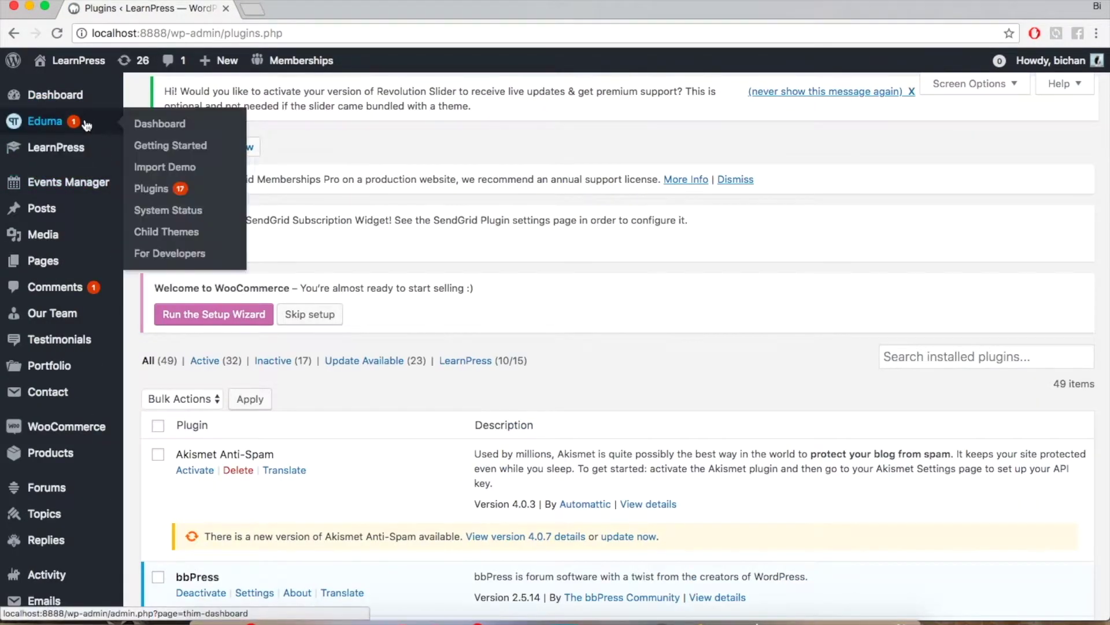
mouse_move(35, 149)
click(155, 155)
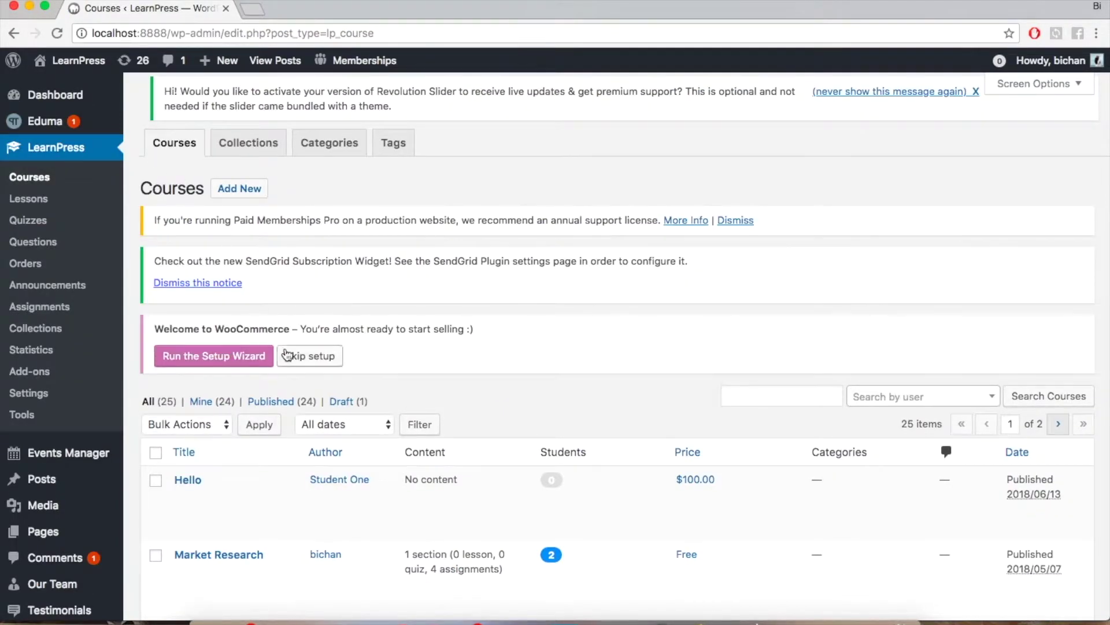
scroll(289, 355, down, 3)
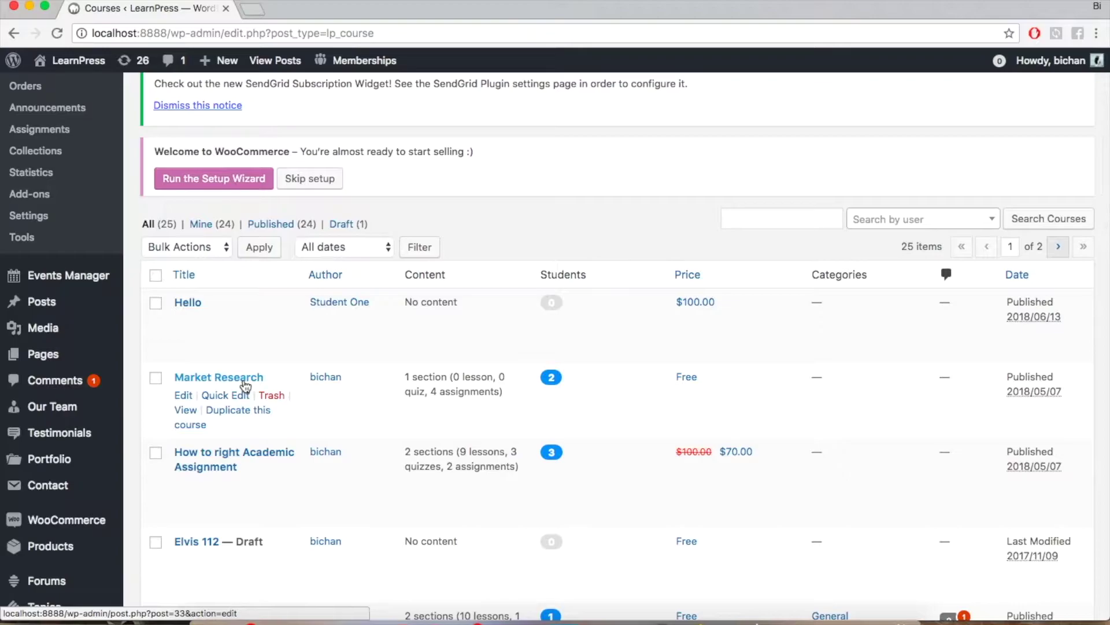
click(243, 381)
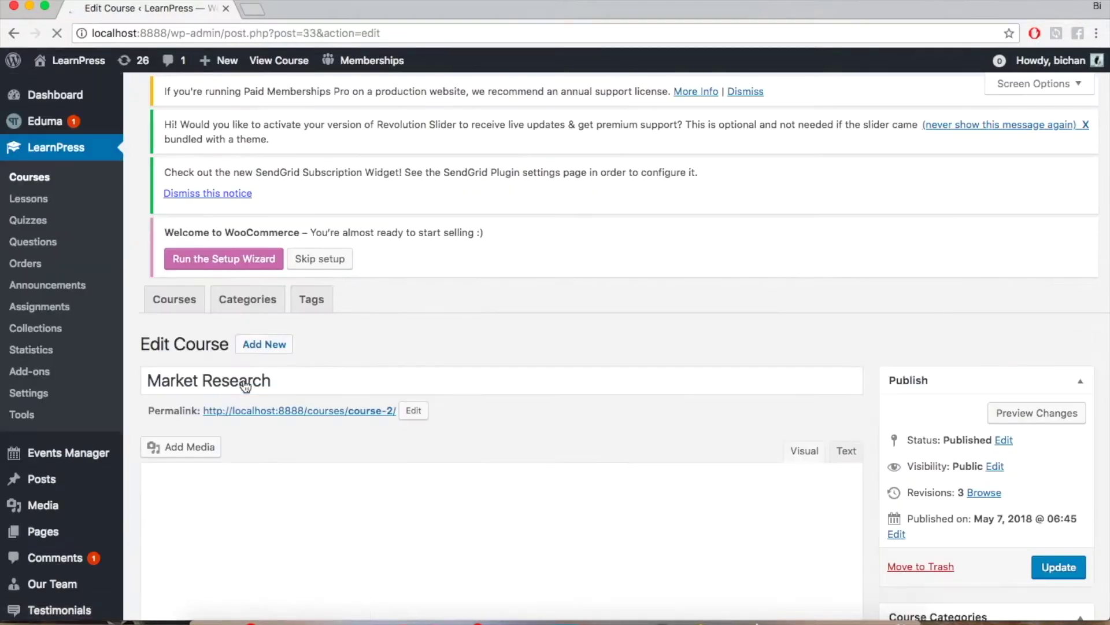
Scroll down to Course Settings and show the Announcements tab.
scroll(245, 379, down, 5)
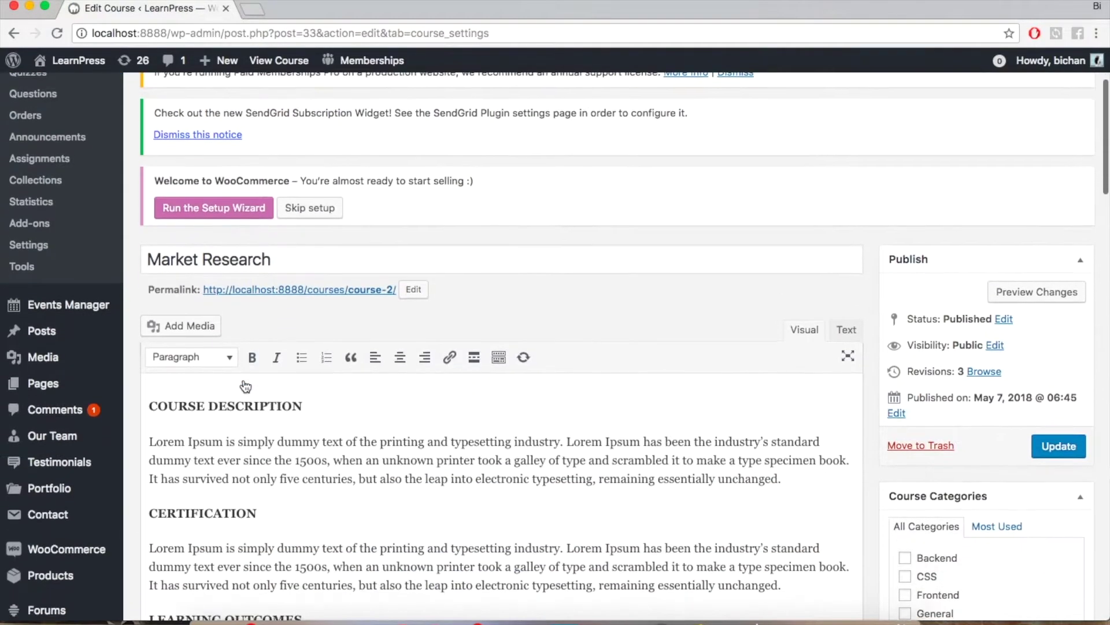
scroll(245, 373, down, 9)
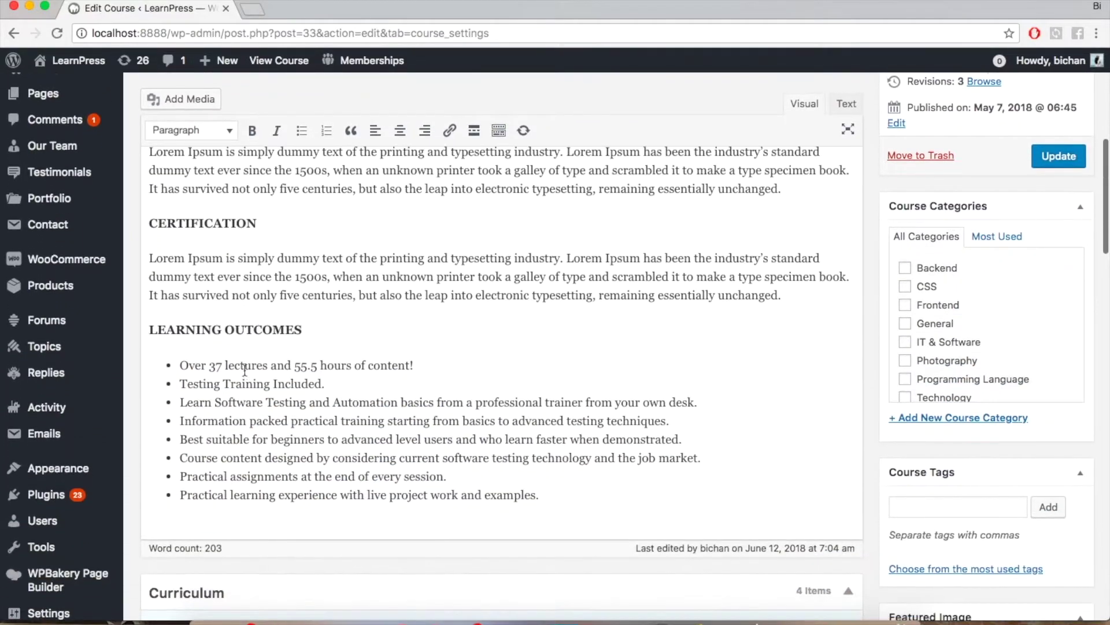
scroll(244, 366, down, 8)
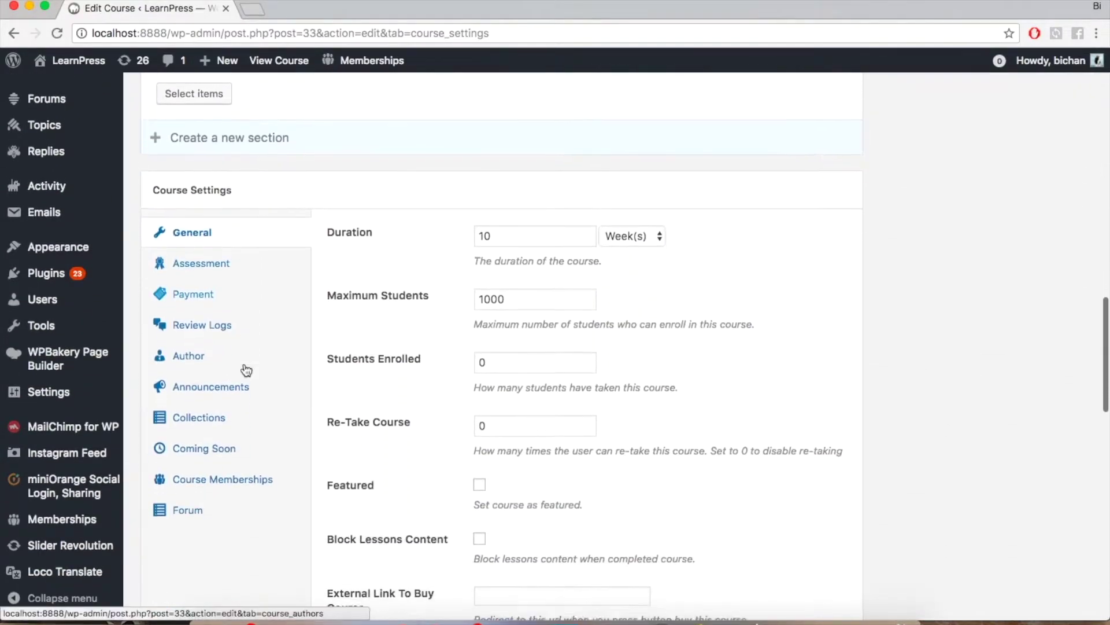
click(232, 390)
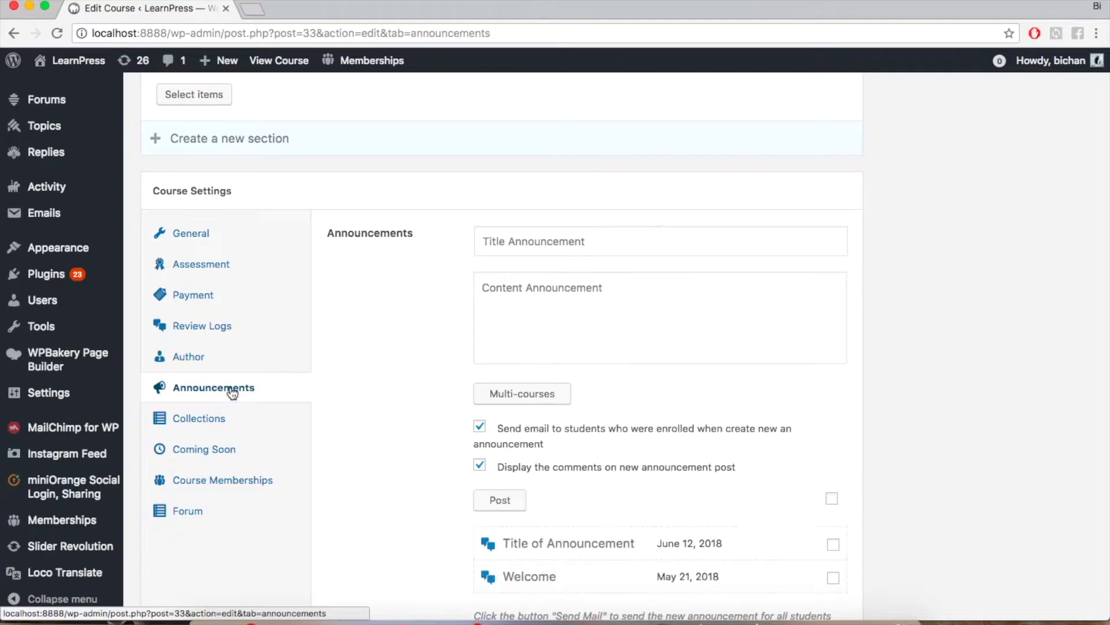
Enter the title 'New Announcement 1' and content 'Content of Announcement ...'.
scroll(232, 394, down, 1)
click(487, 203)
text(New An)
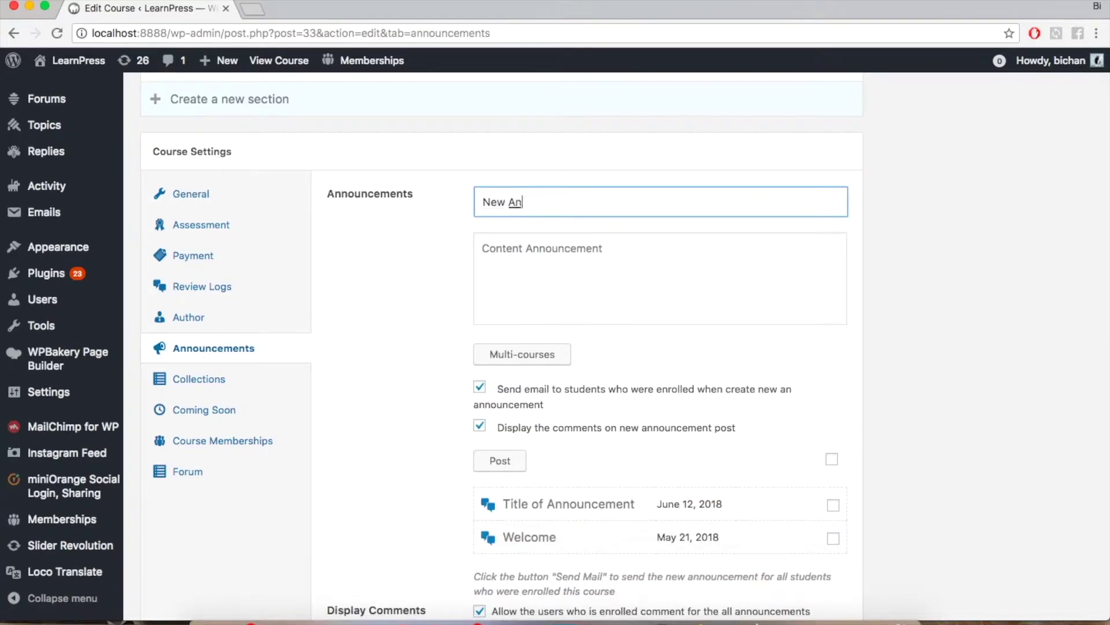
text(nouncement 1)
key(Tab)
text(Conte)
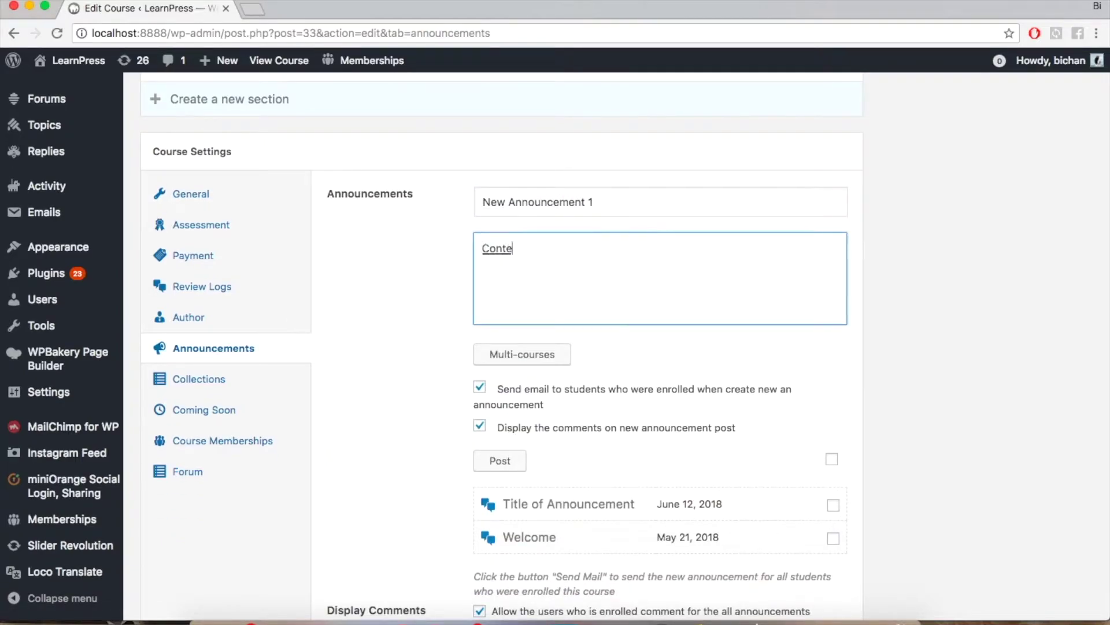
text(nt of Annouunc)
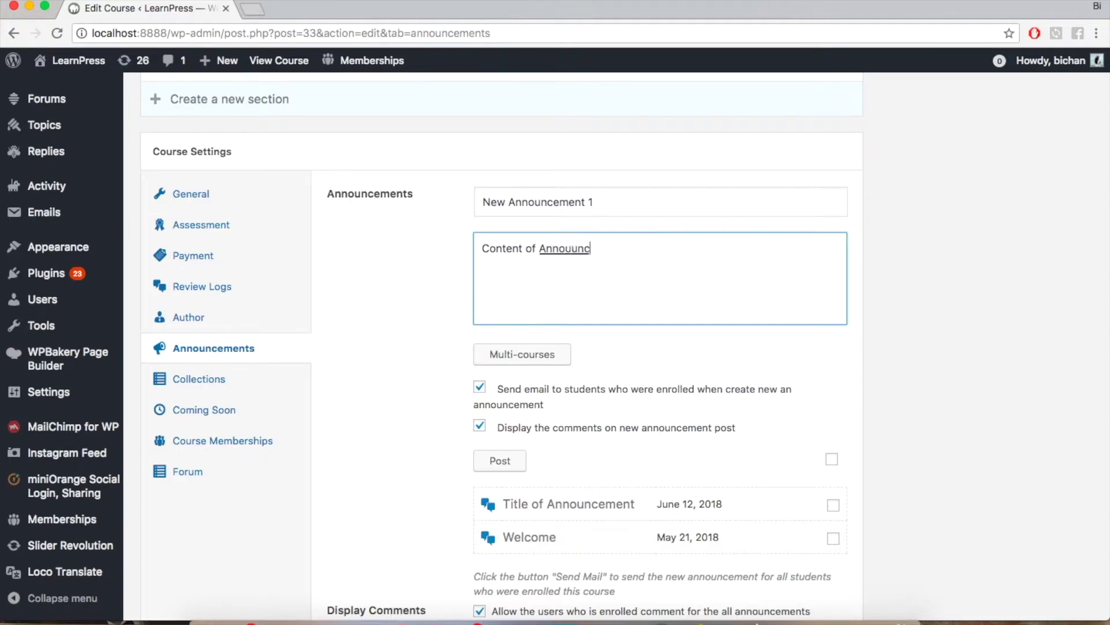
key(BackSpace)
key(BackSpace)
key(BackSpace)
text(ncement ...)
Set the option to email enrolled students about the announcement.
scroll(559, 267, down, 1)
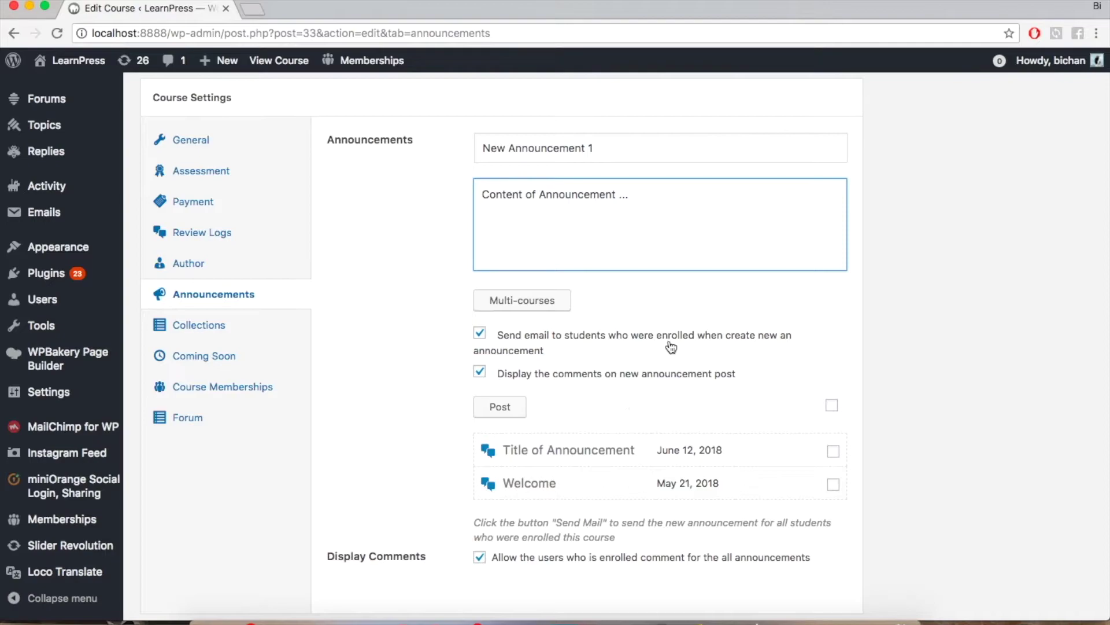
click(479, 333)
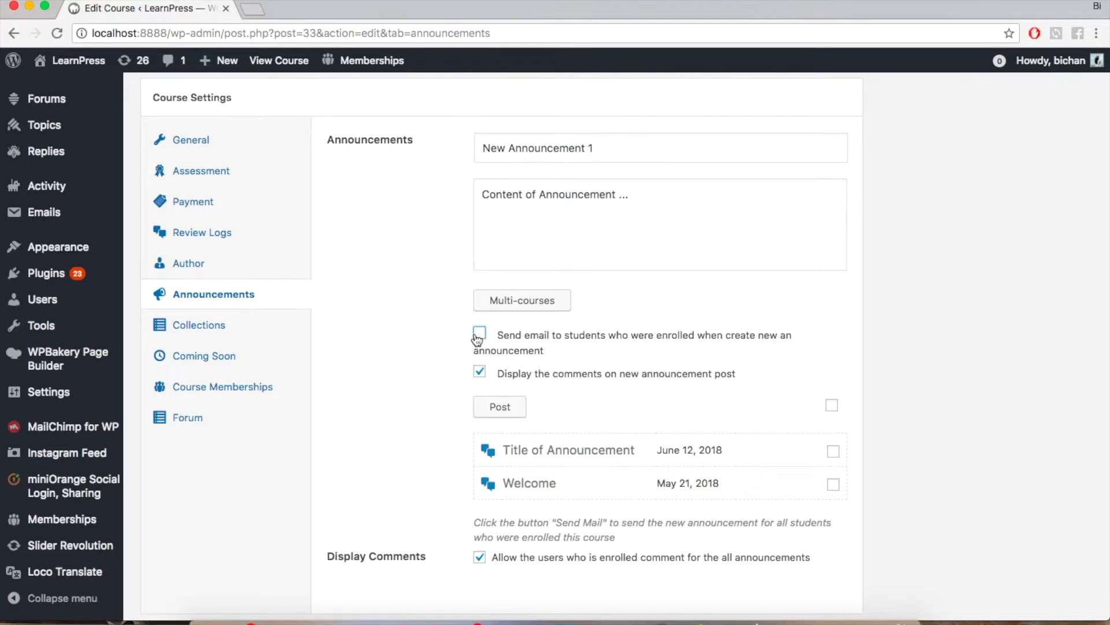
double_click(484, 371)
click(563, 345)
click(480, 333)
Add the Introduction LearnPress course to the announcement's list of courses.
click(538, 301)
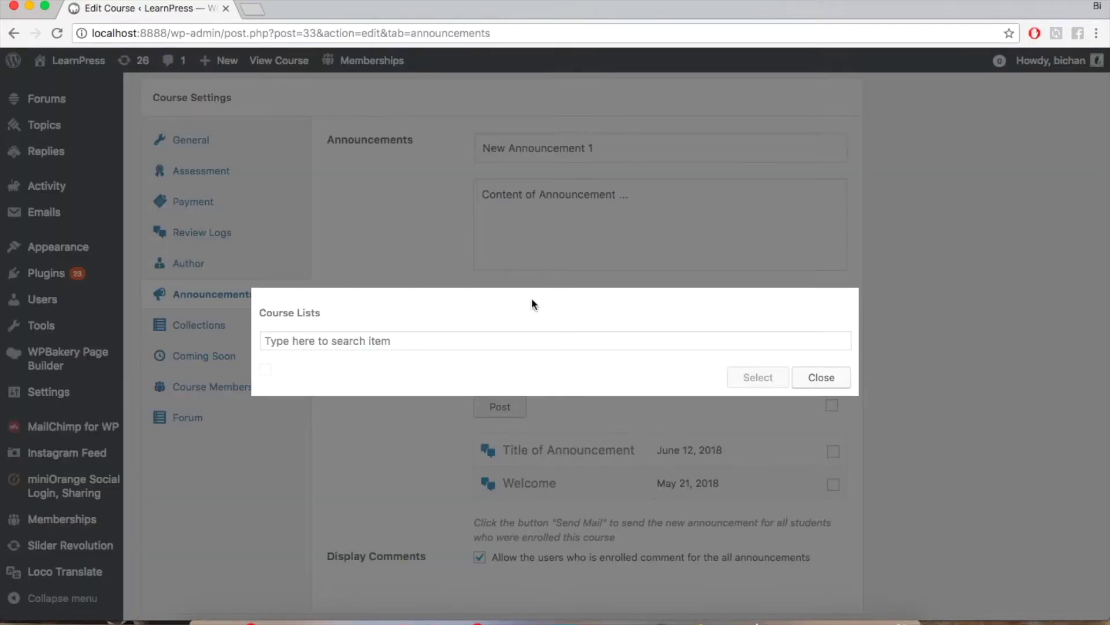
click(362, 119)
click(373, 182)
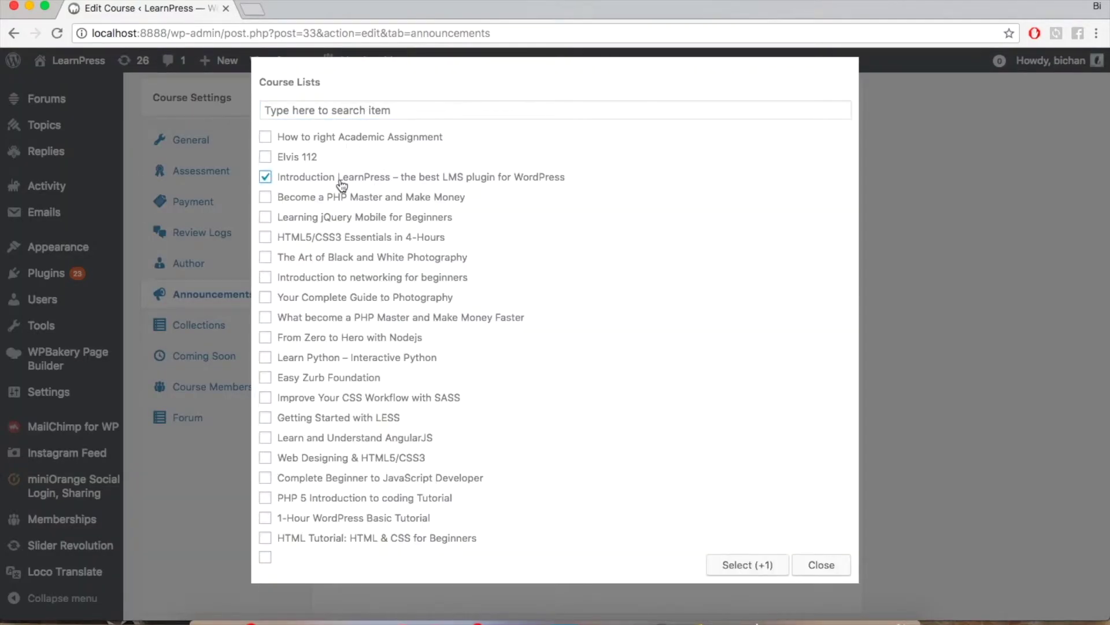
click(747, 565)
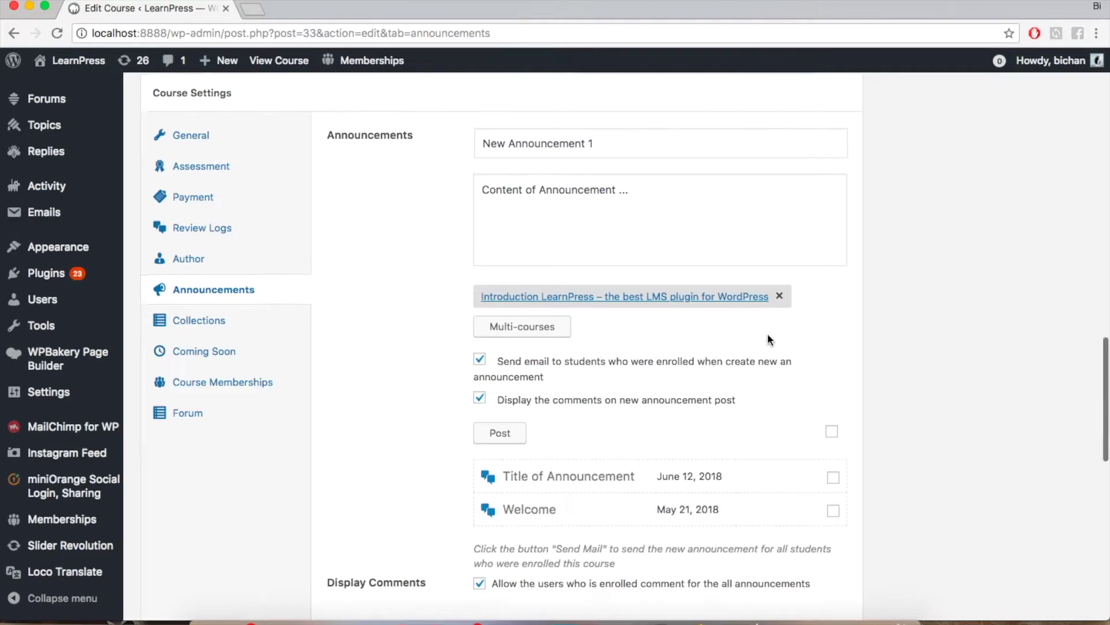
Post New Announcement 1 and email it to the enrolled students.
scroll(768, 340, down, 3)
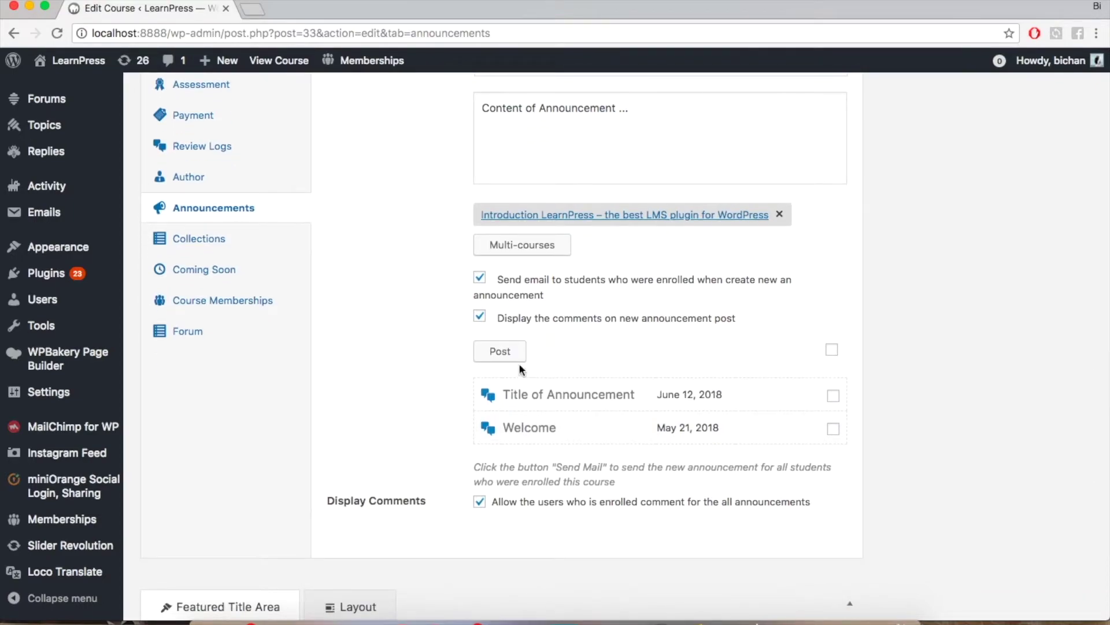
click(501, 352)
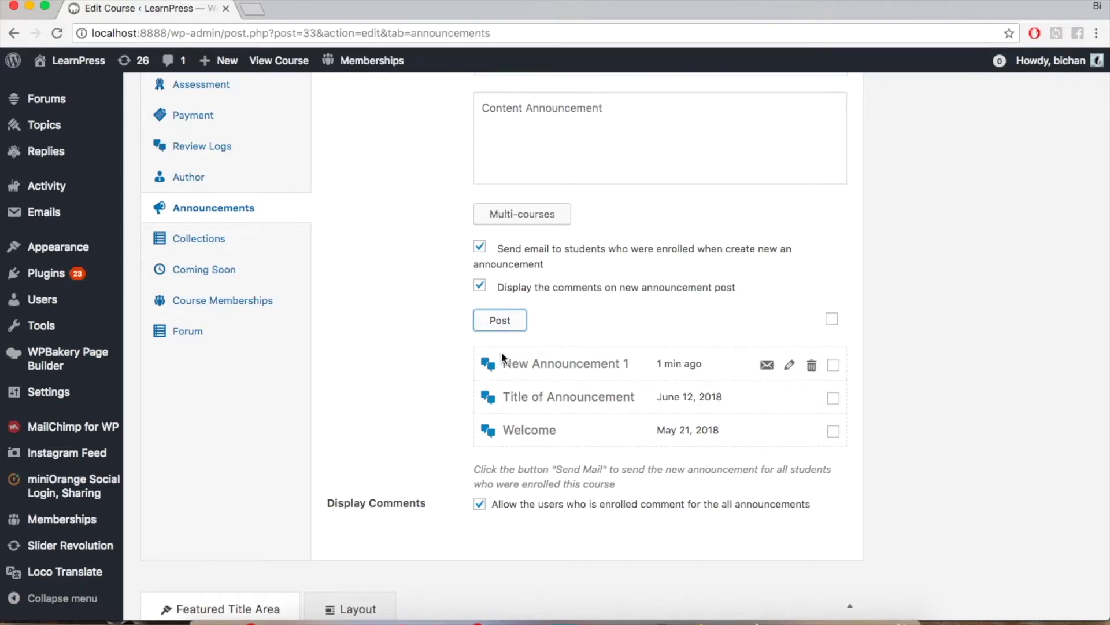
scroll(501, 352, down, 1)
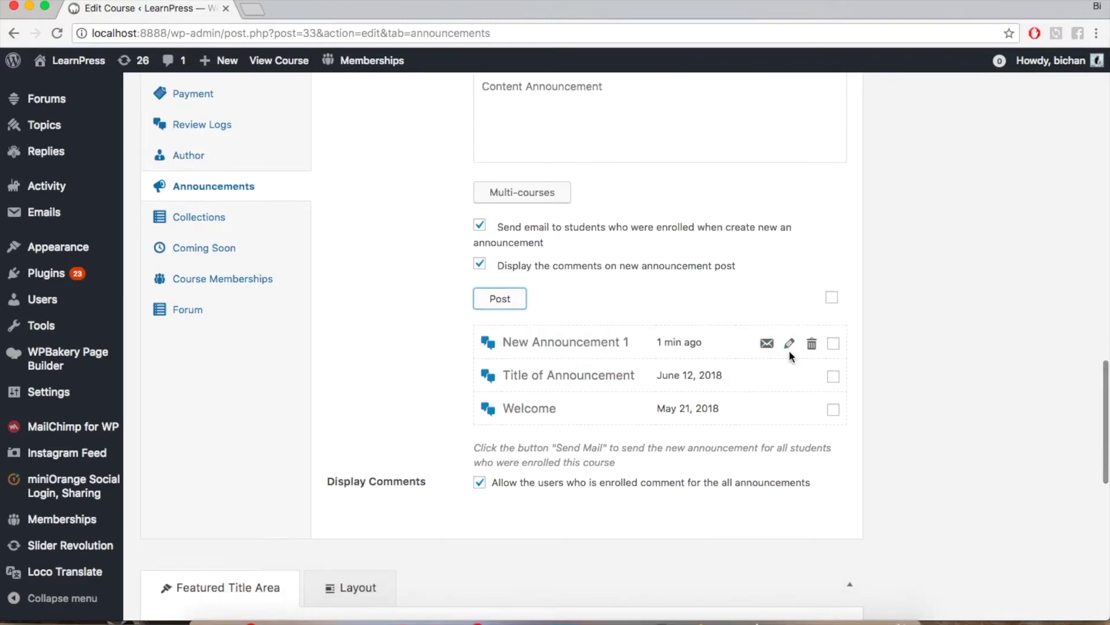
click(767, 346)
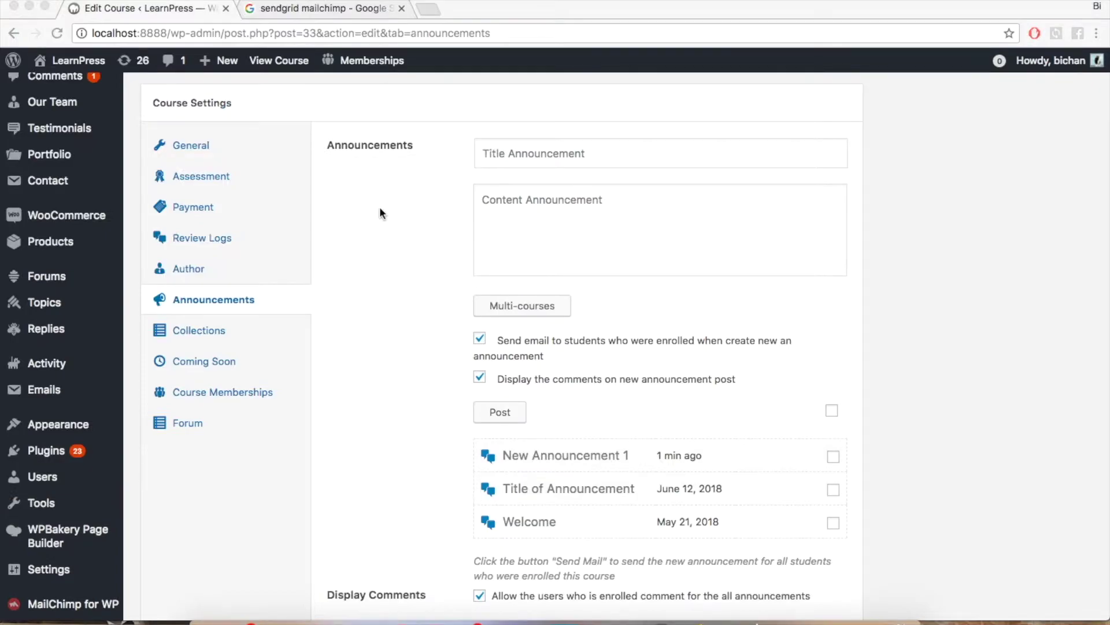
click(320, 9)
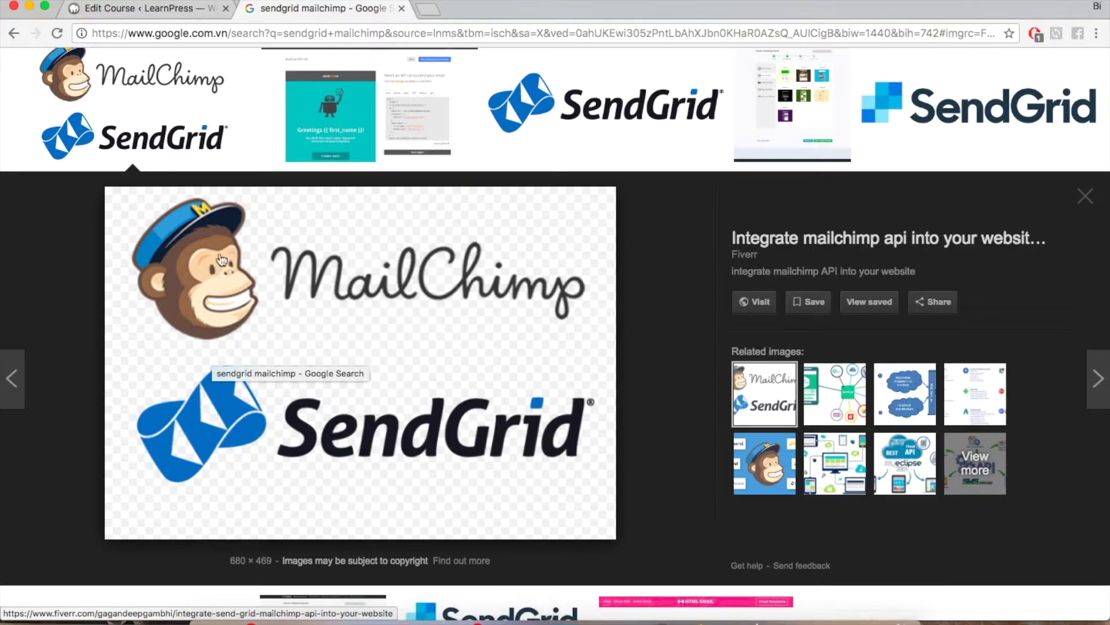
Return to the Edit Course tab and move down the admin sidebar toward Settings.
click(153, 9)
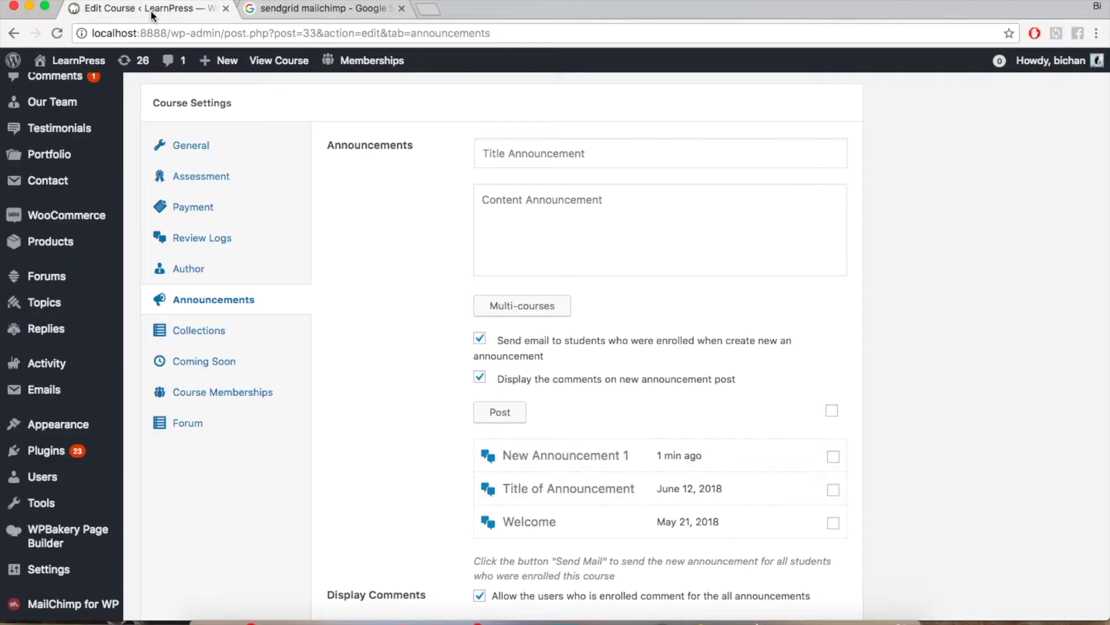
mouse_move(58, 242)
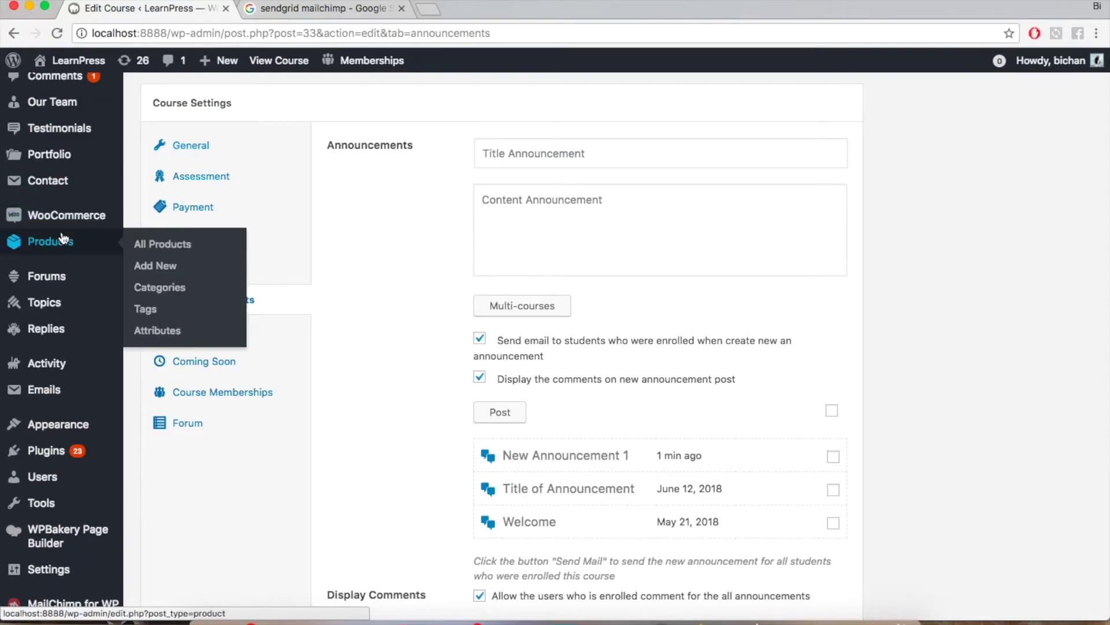
scroll(64, 237, down, 2)
scroll(64, 237, down, 7)
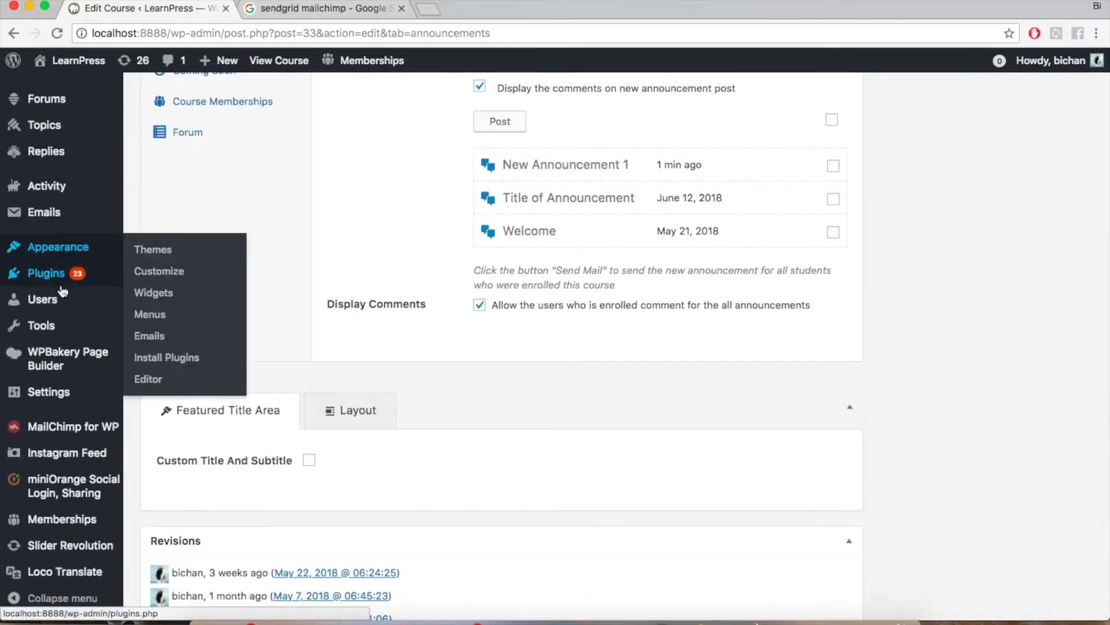
mouse_move(65, 354)
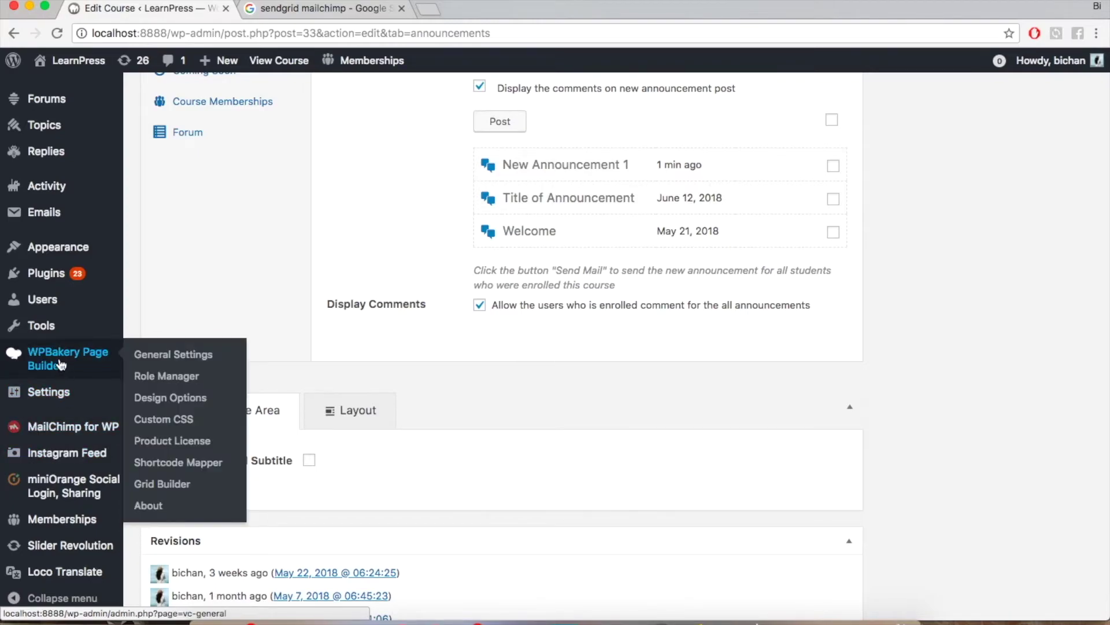
In Settings > SendGrid, keep Send Mail with set to API, check the API key, and update.
mouse_move(65, 393)
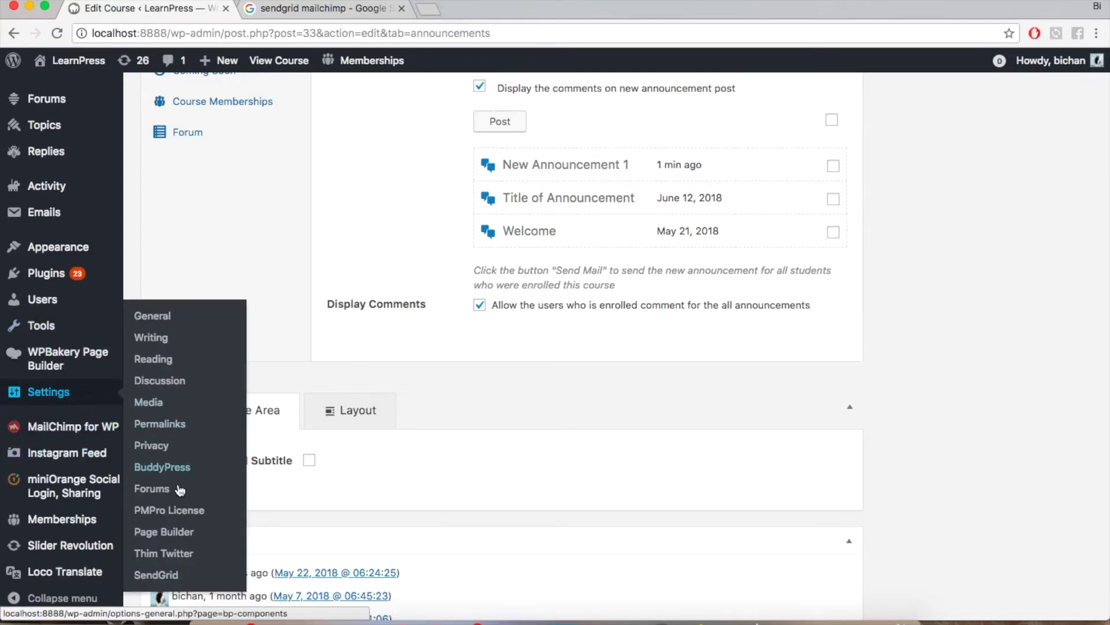
click(157, 575)
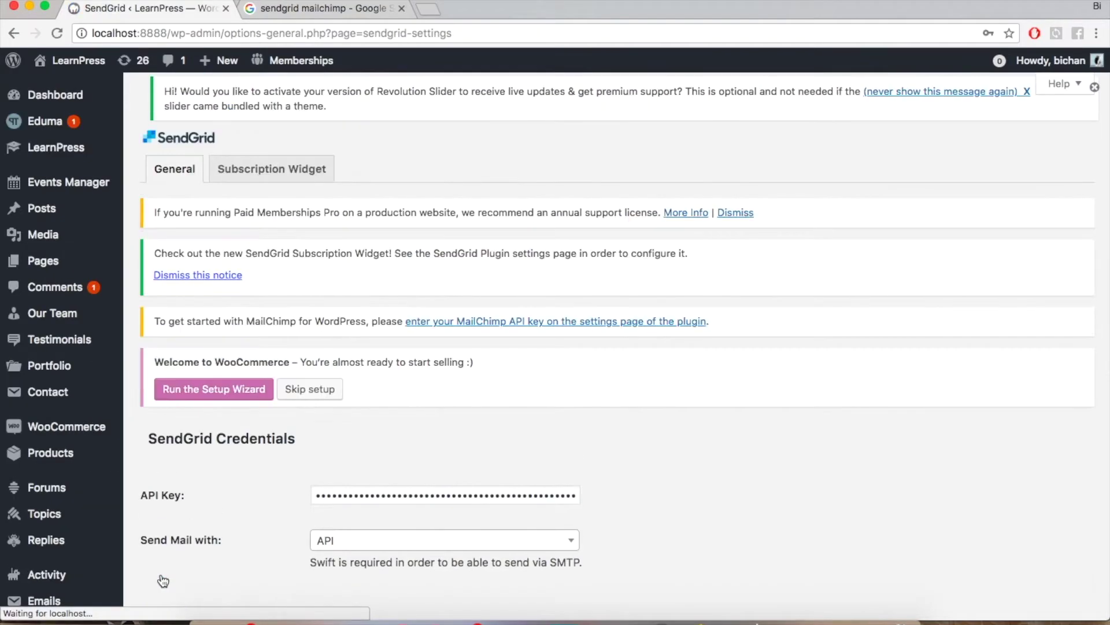
scroll(349, 453, down, 3)
click(359, 399)
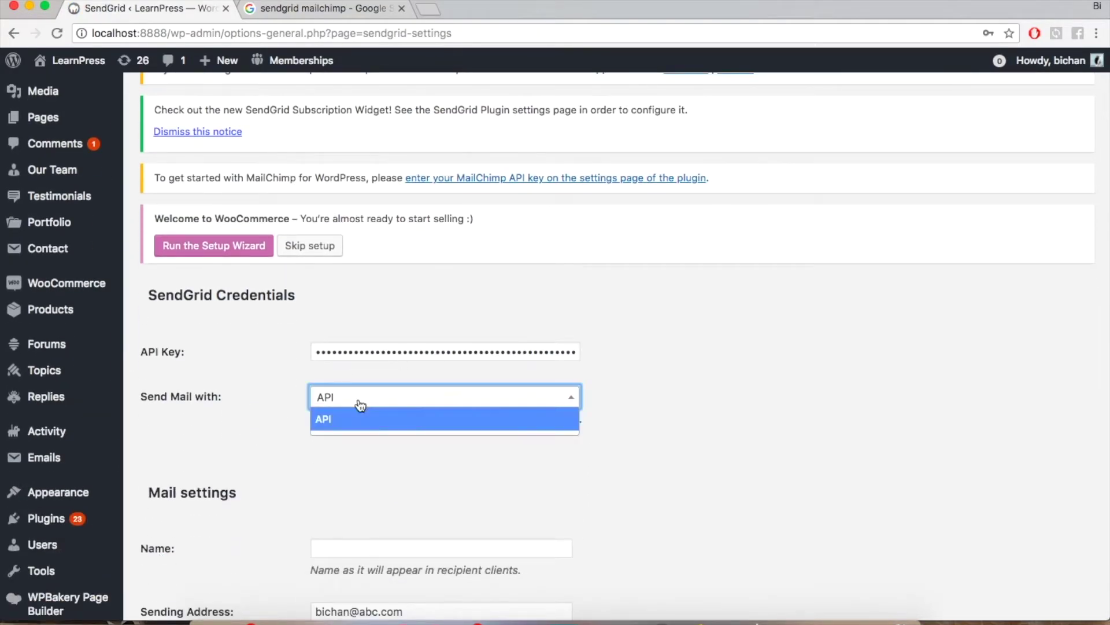
click(348, 419)
click(364, 351)
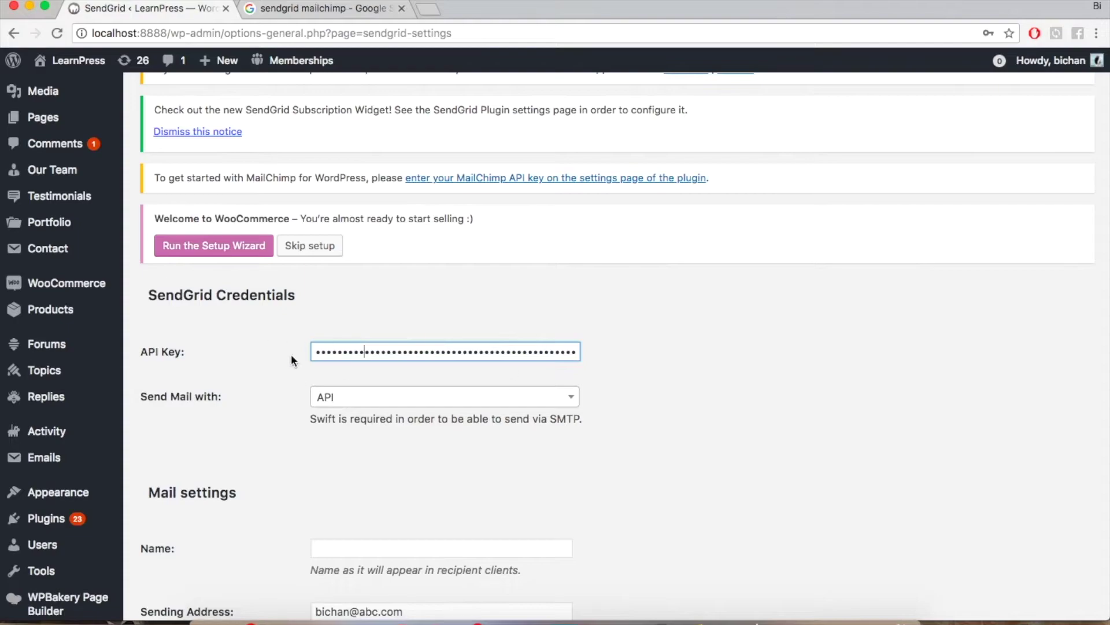
scroll(306, 367, down, 3)
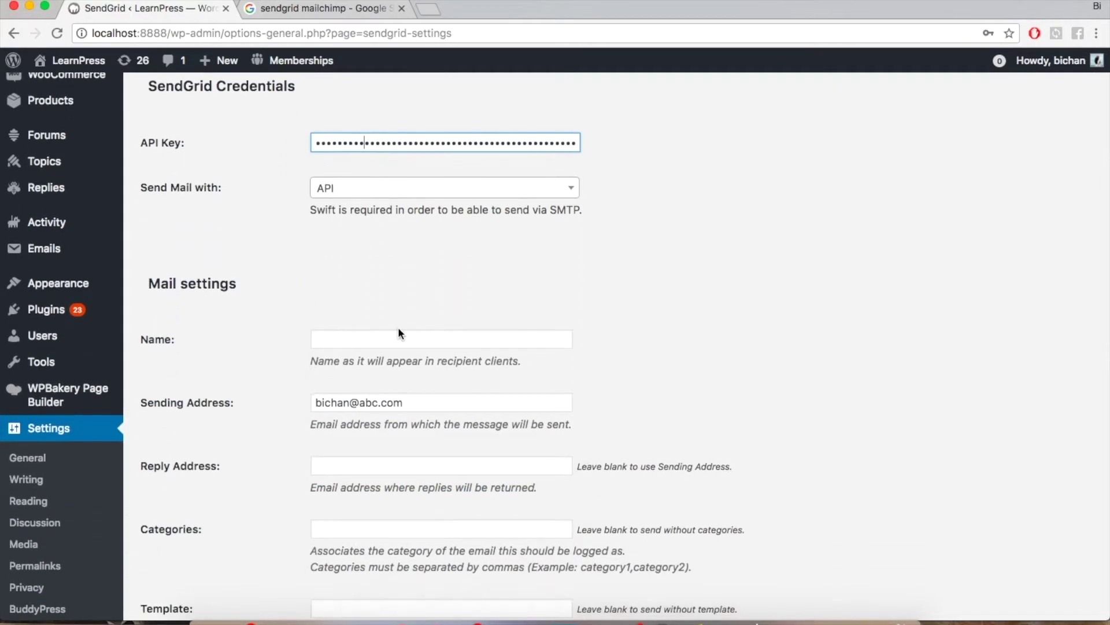
scroll(370, 399, down, 2)
scroll(319, 378, down, 2)
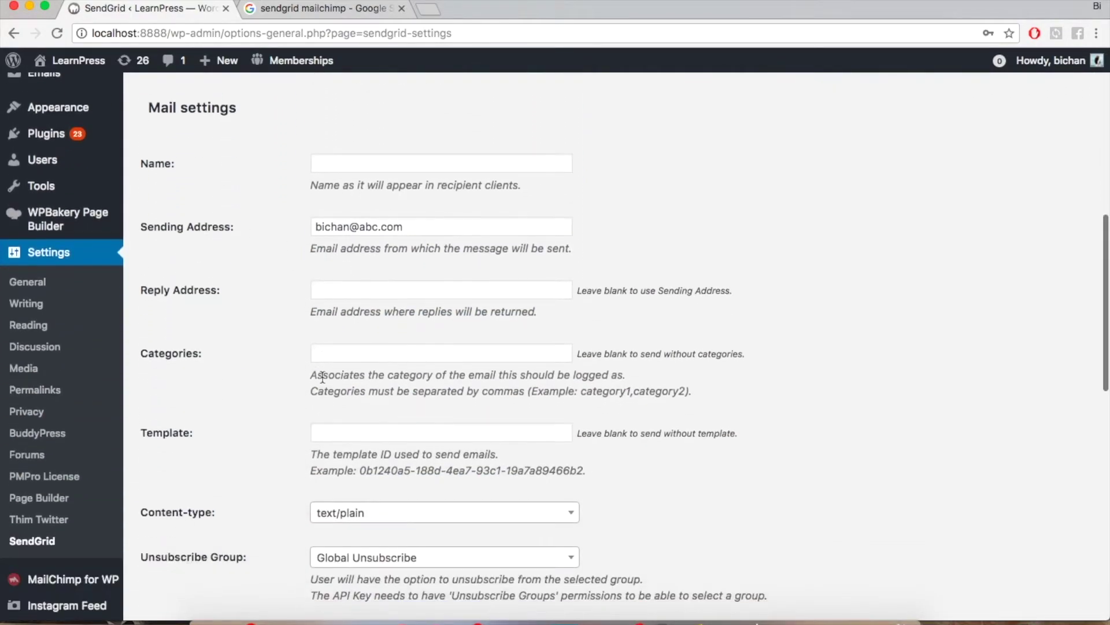
scroll(380, 417, down, 1)
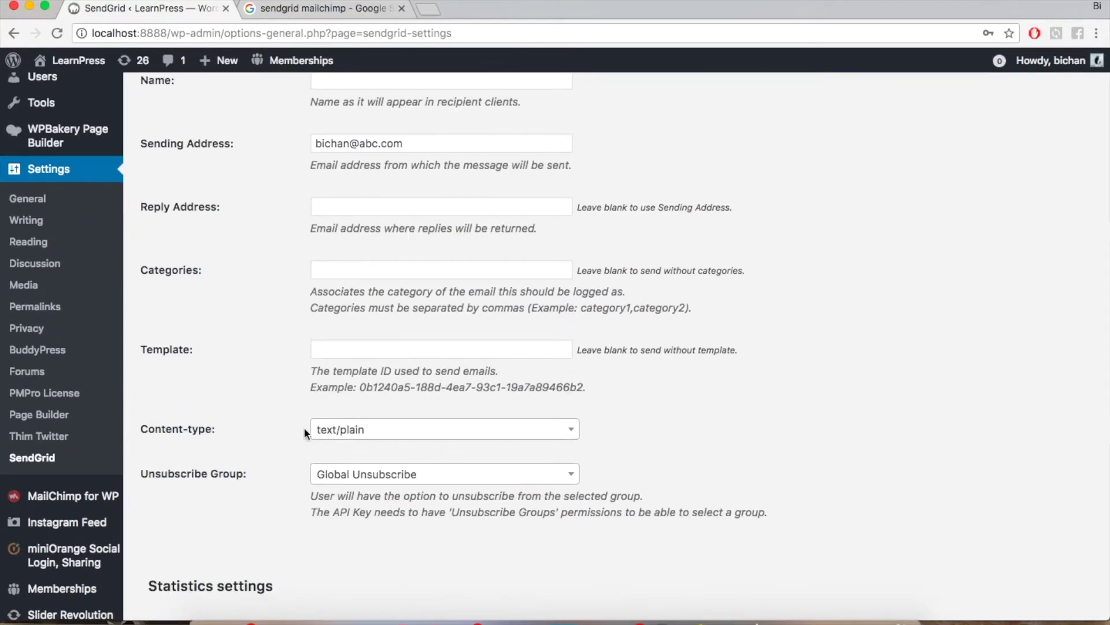
scroll(344, 451, down, 5)
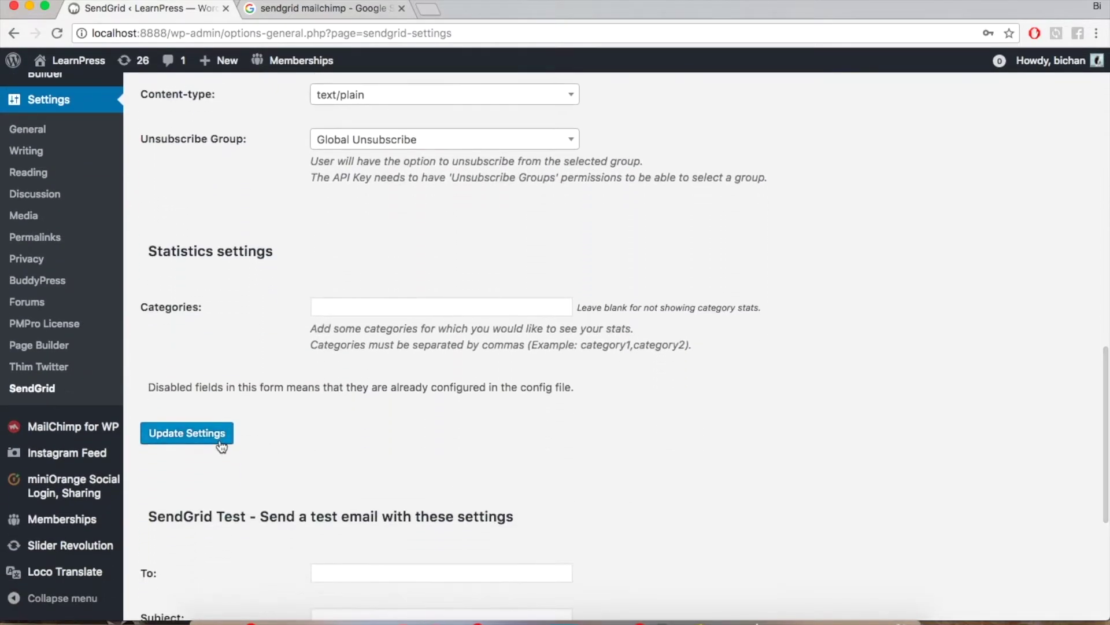
click(221, 442)
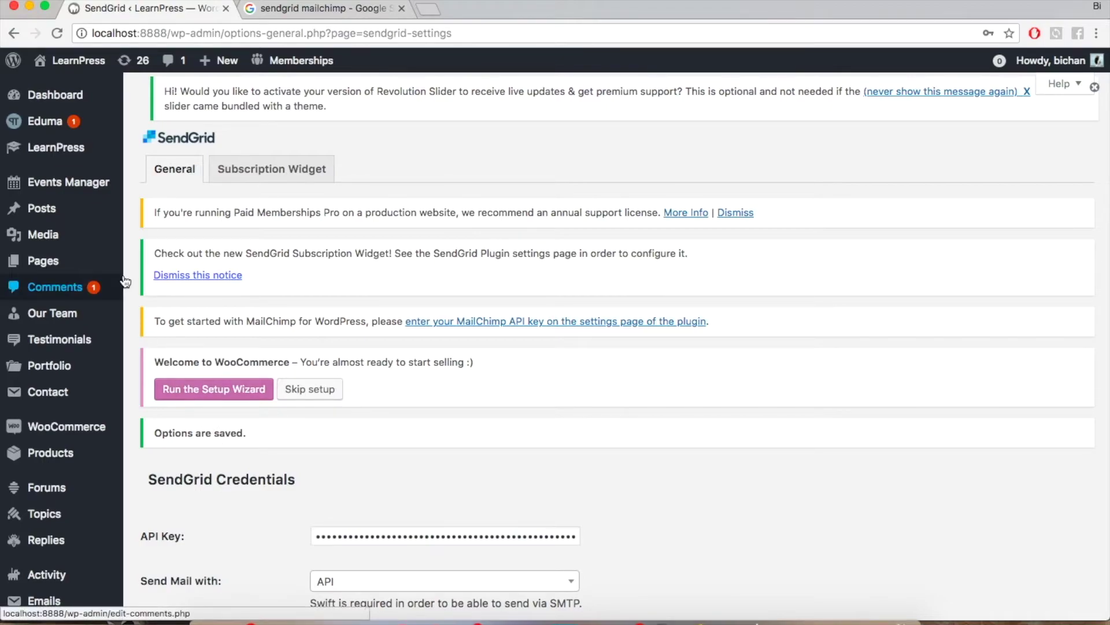
Open LearnPress Settings > Emails > Announcement.
mouse_move(102, 163)
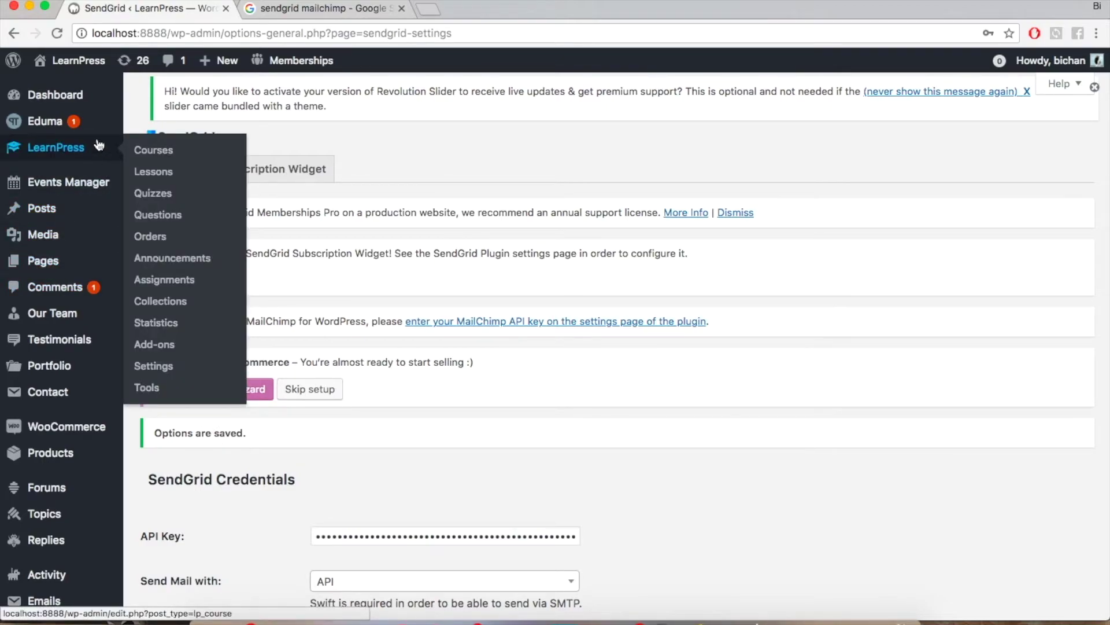
click(142, 370)
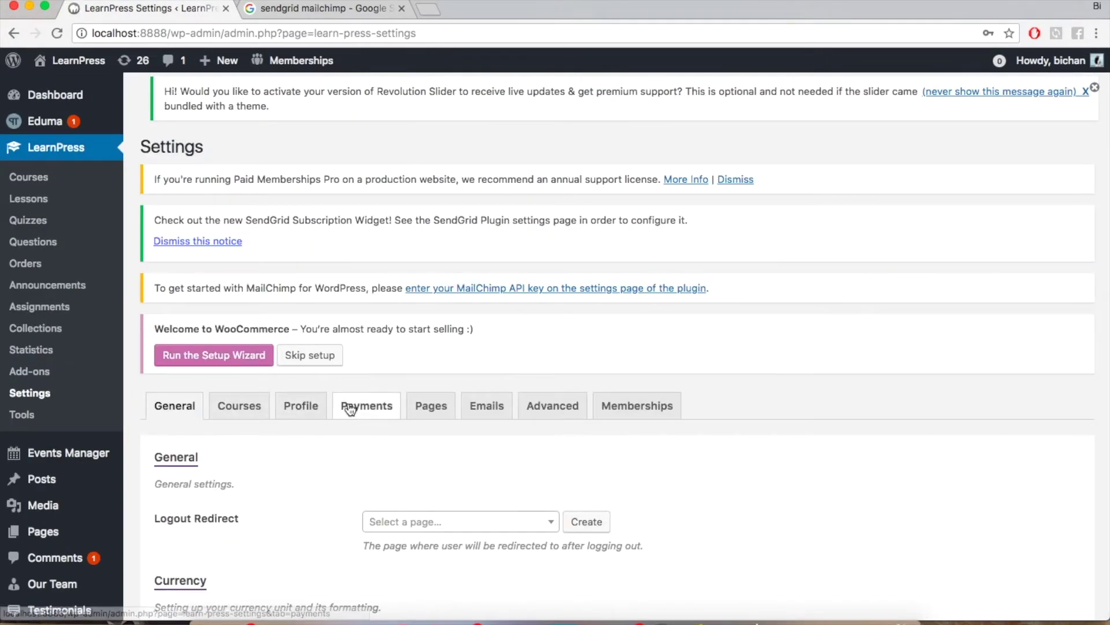
click(492, 415)
scroll(497, 405, down, 5)
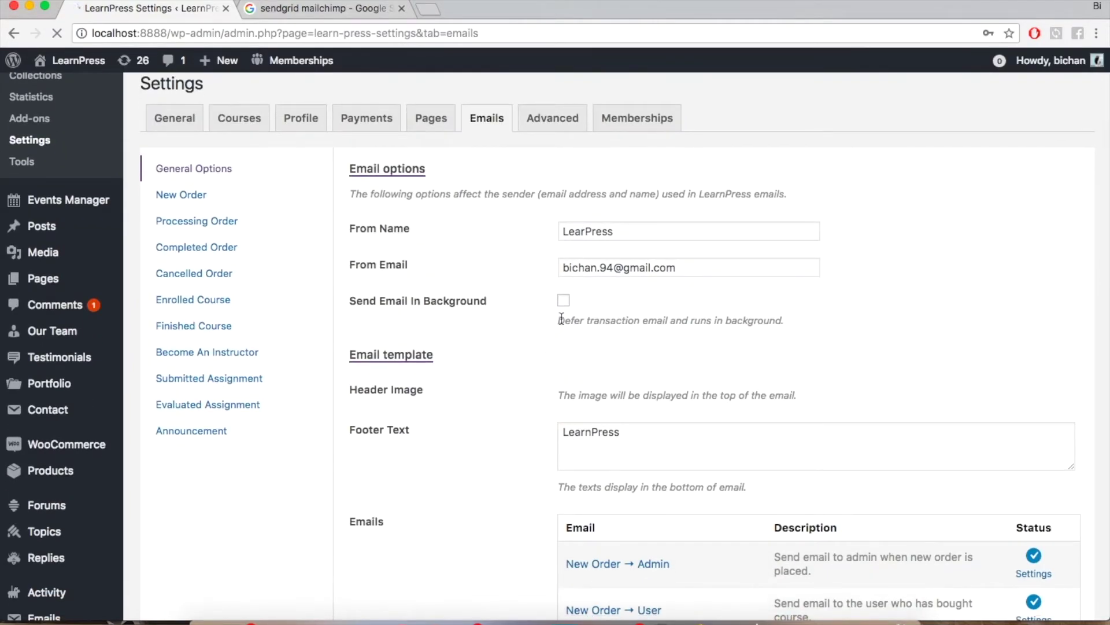
click(188, 466)
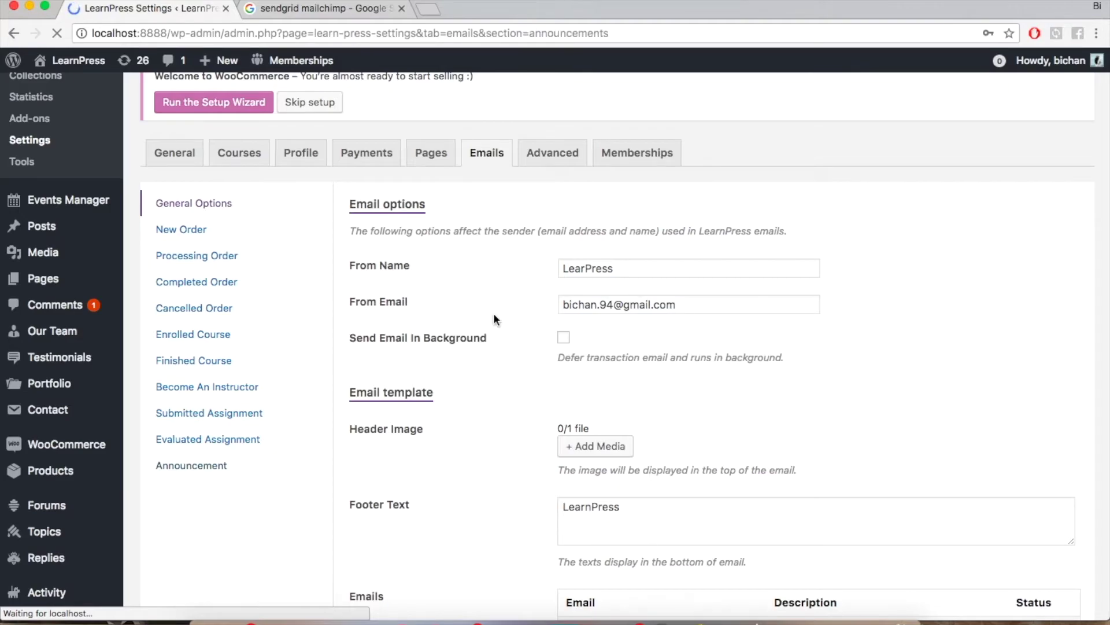
Keep the Announcement email enabled and save the email settings.
scroll(494, 313, down, 2)
scroll(494, 314, down, 3)
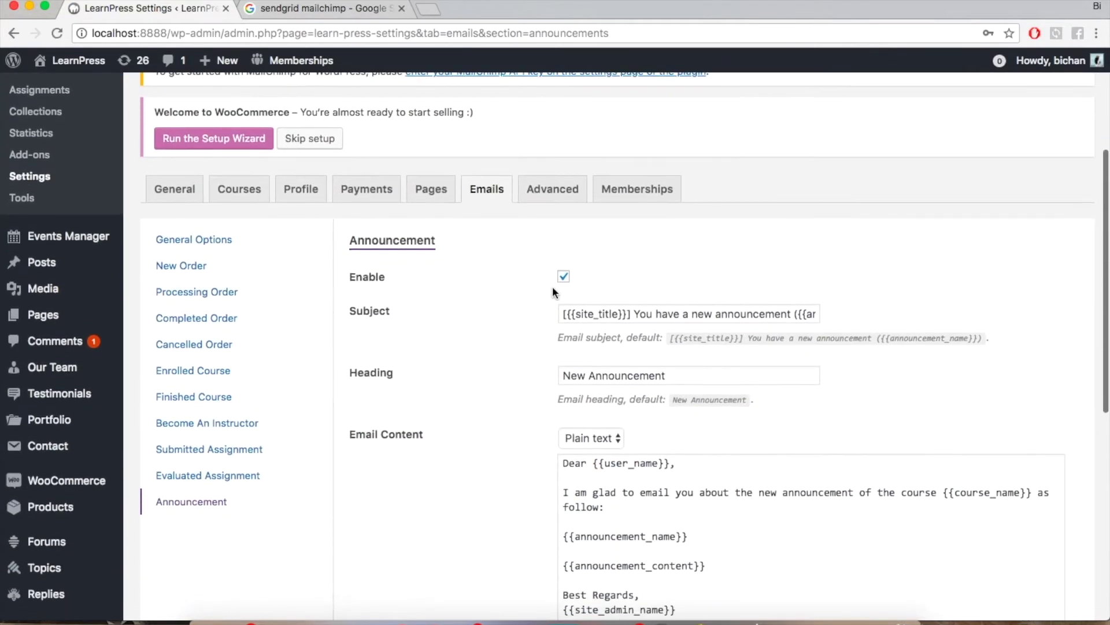
click(563, 275)
click(564, 276)
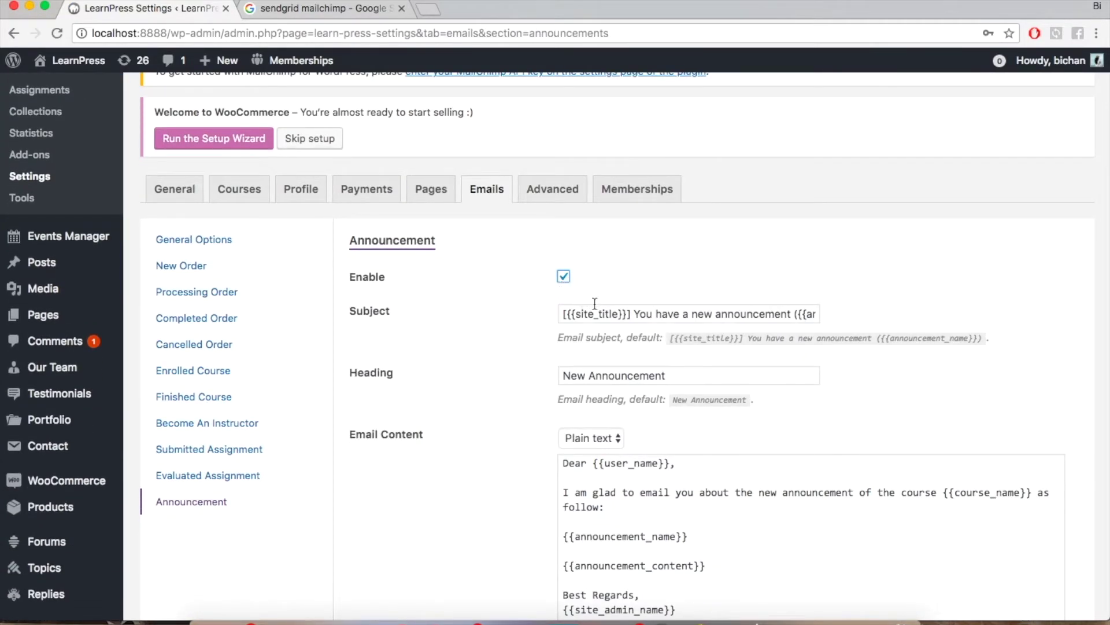
scroll(595, 303, down, 3)
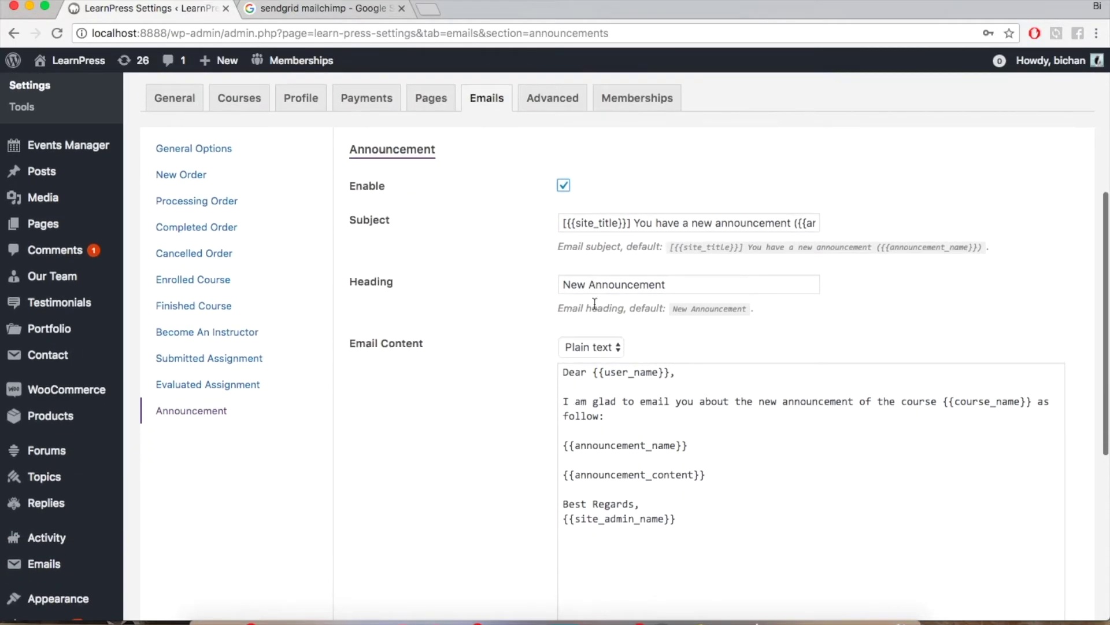
scroll(594, 303, down, 1)
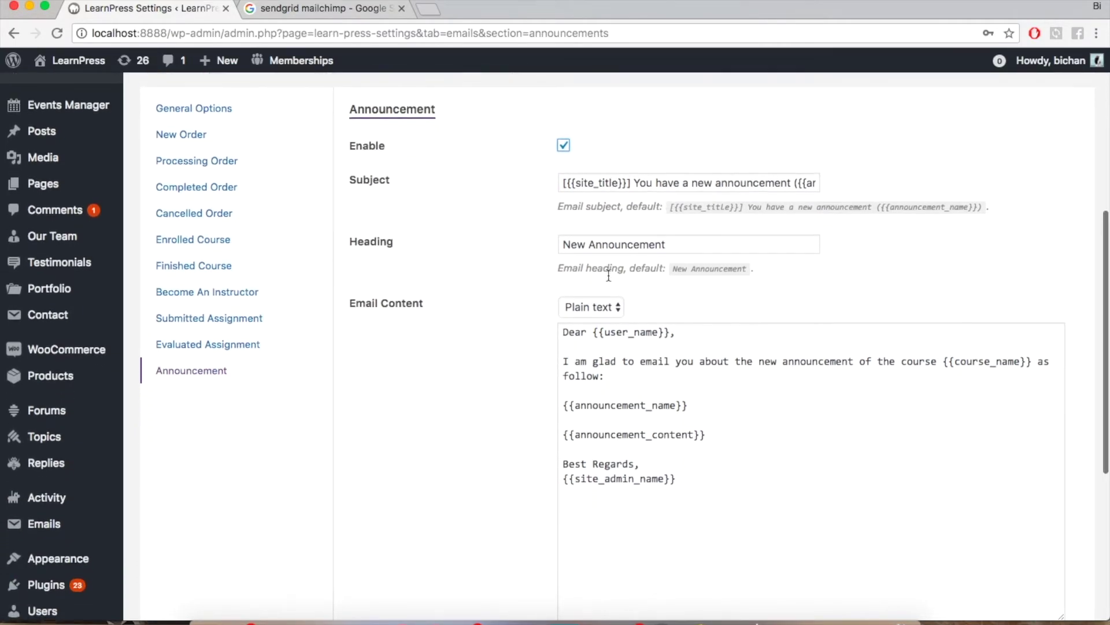
scroll(608, 275, down, 10)
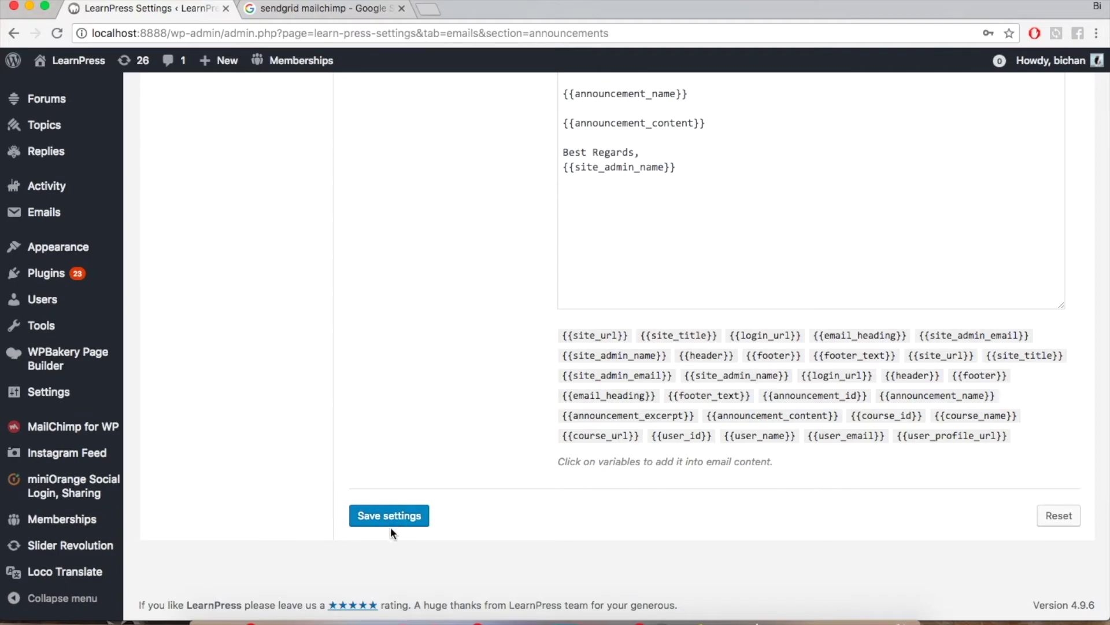
click(391, 520)
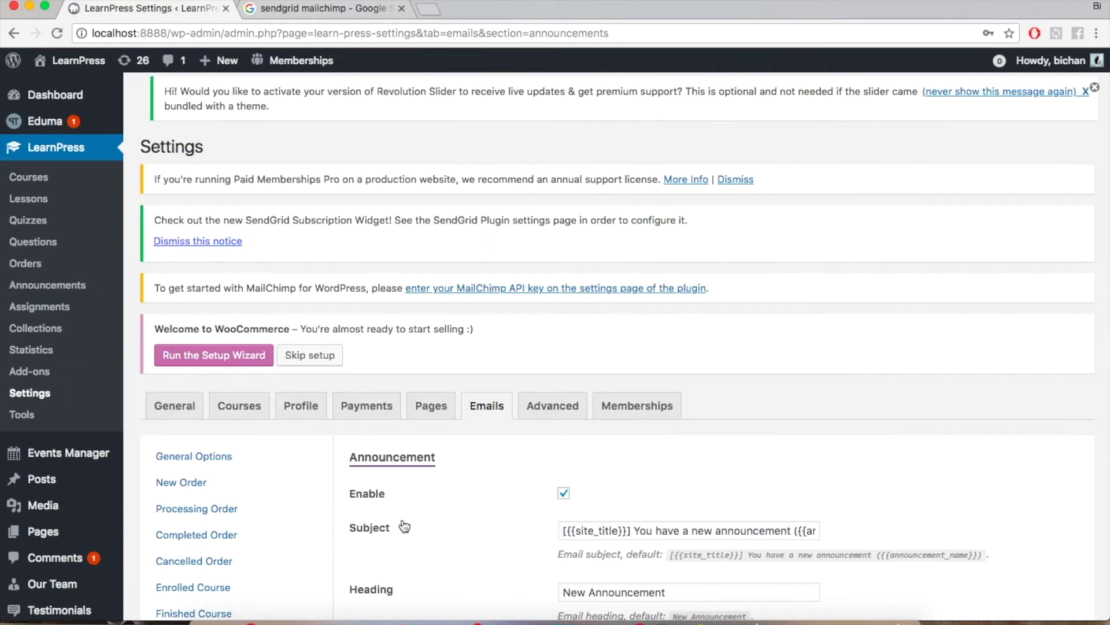
Go back to the previous page and scroll through it to reach the Market Research course.
right_click(404, 527)
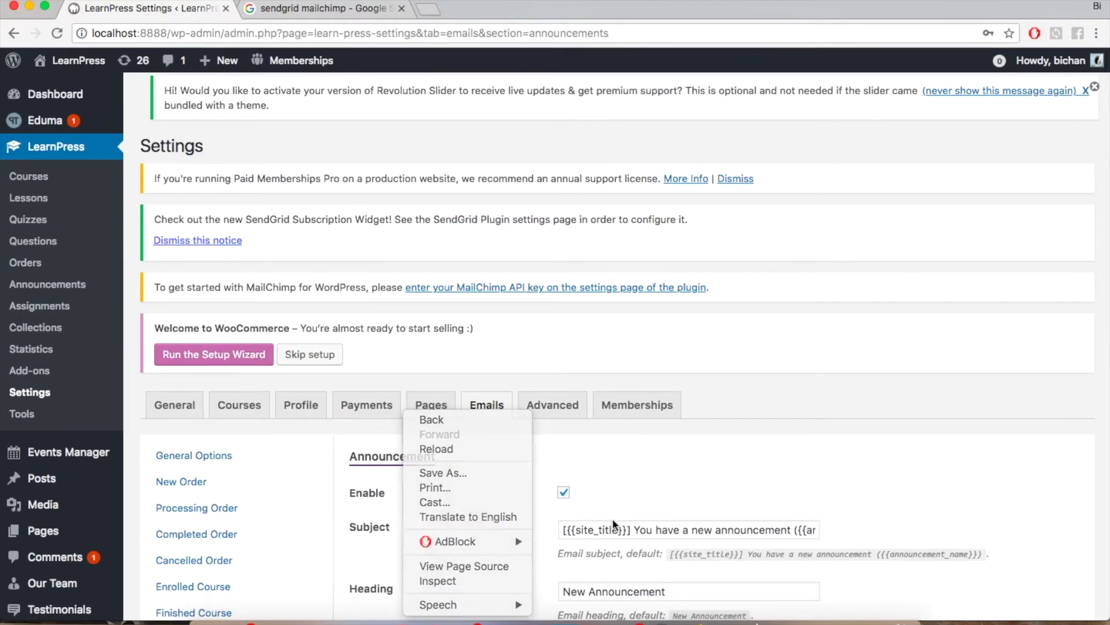
click(422, 418)
scroll(580, 340, down, 5)
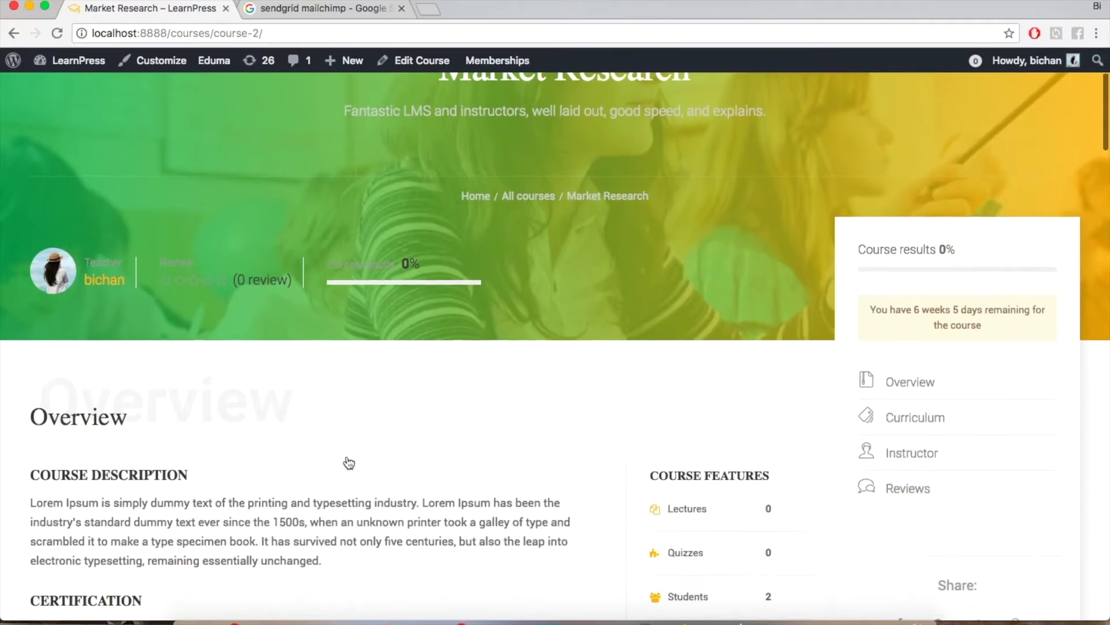
scroll(727, 445, down, 3)
scroll(457, 234, up, 2)
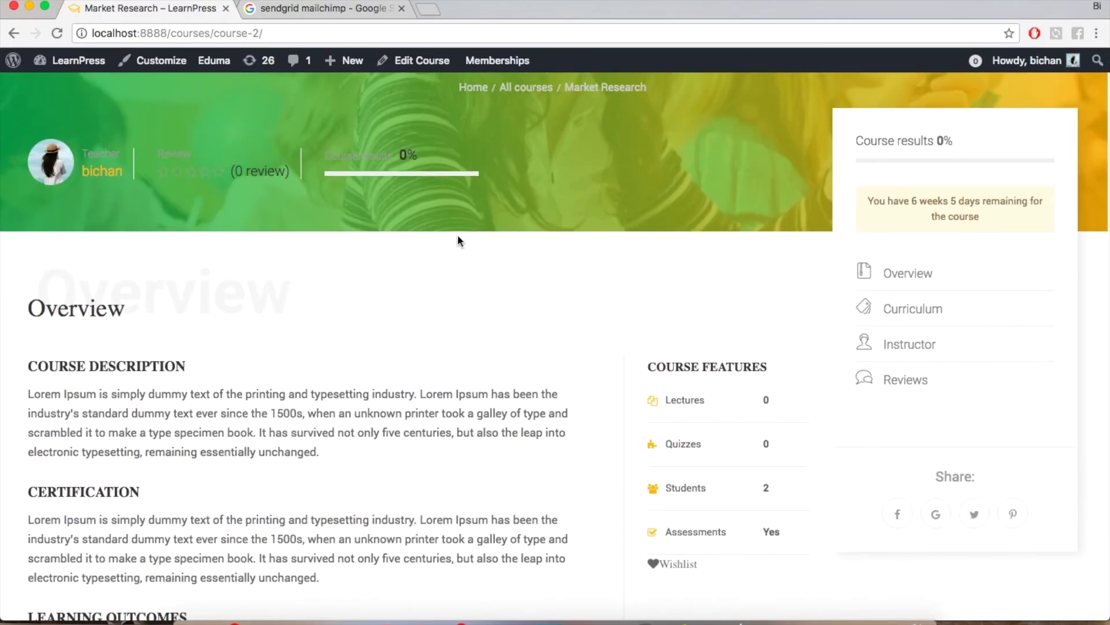
In the Customizer's Courses > Single Pages, make Announcements visible, publish, and close.
click(163, 65)
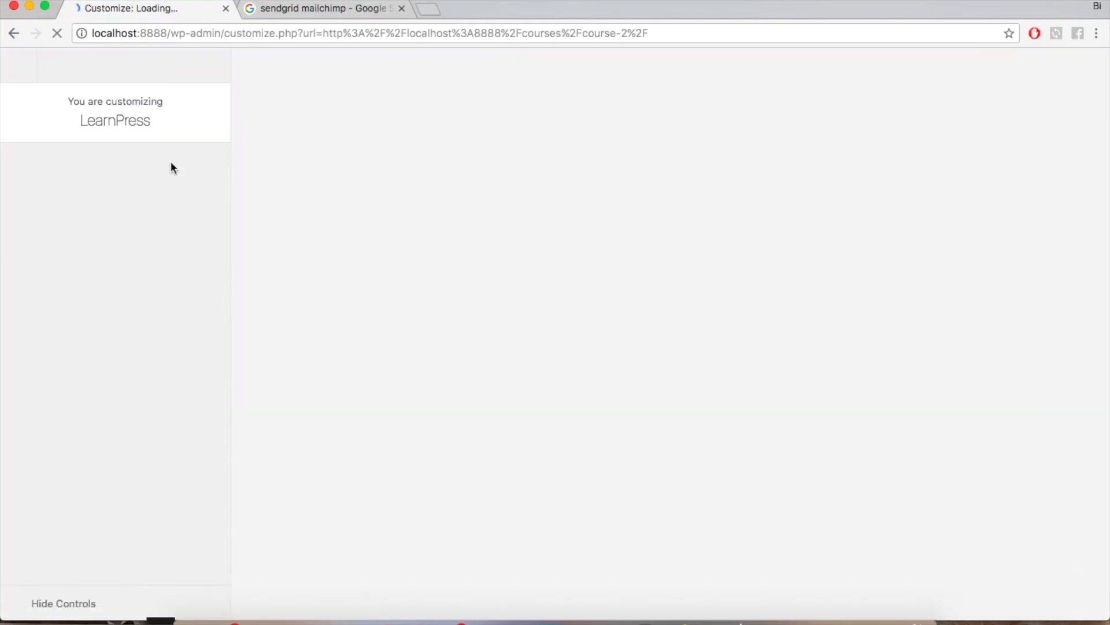
click(69, 338)
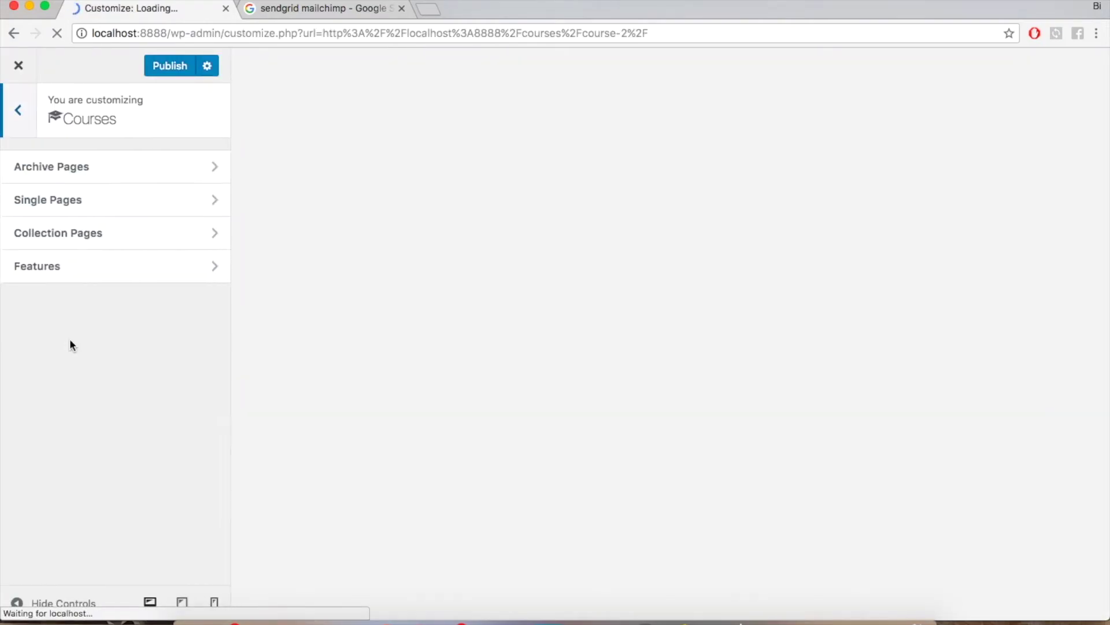
click(59, 212)
scroll(109, 327, down, 10)
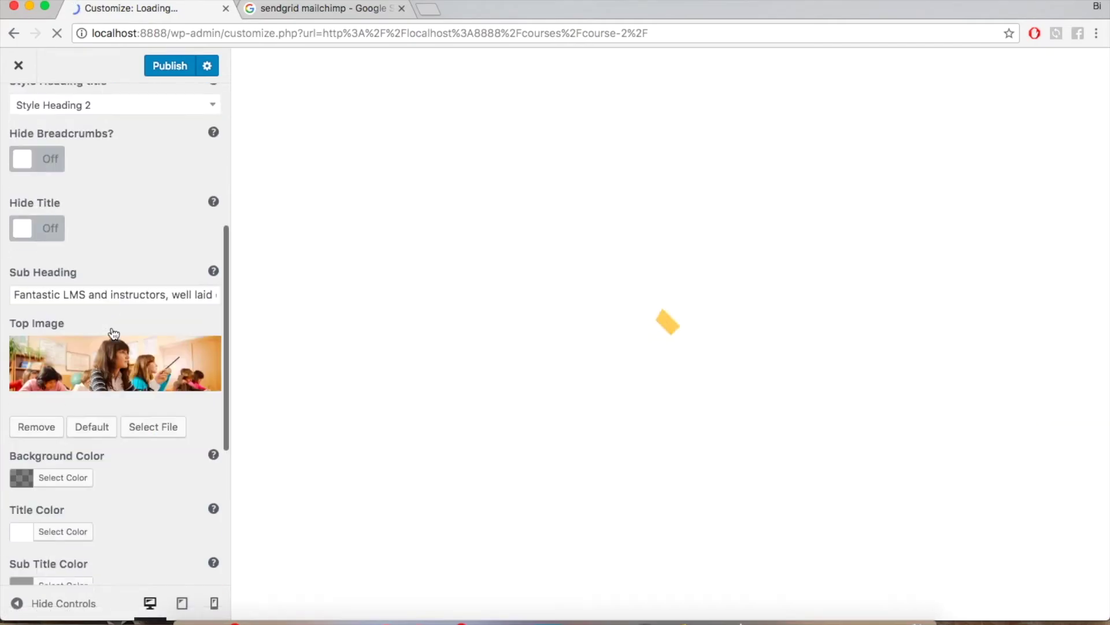
click(25, 491)
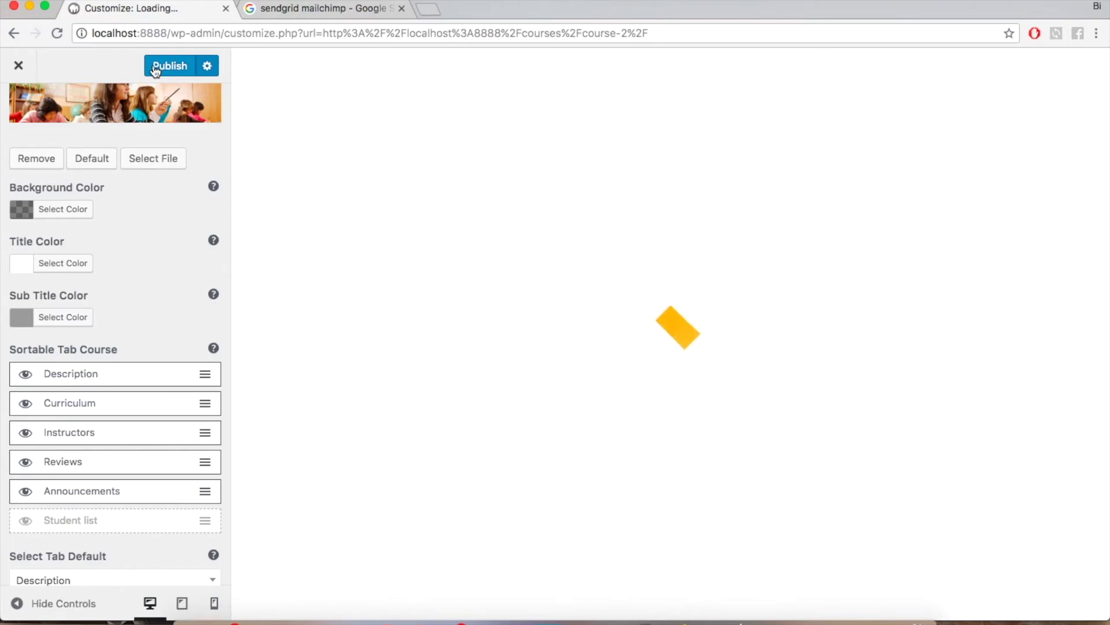
click(155, 69)
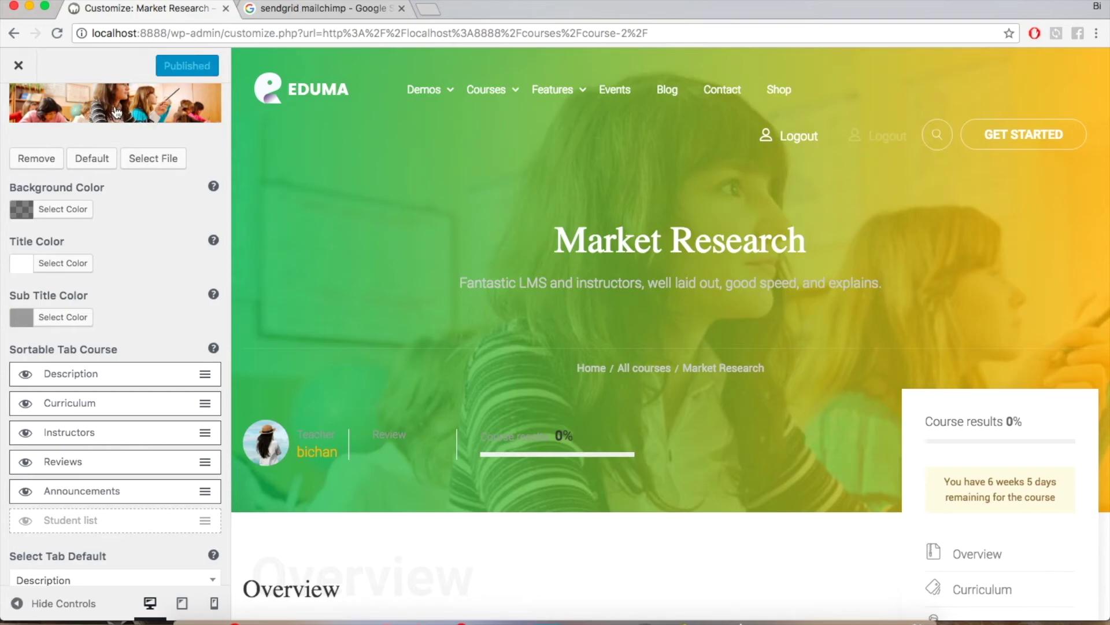
click(18, 65)
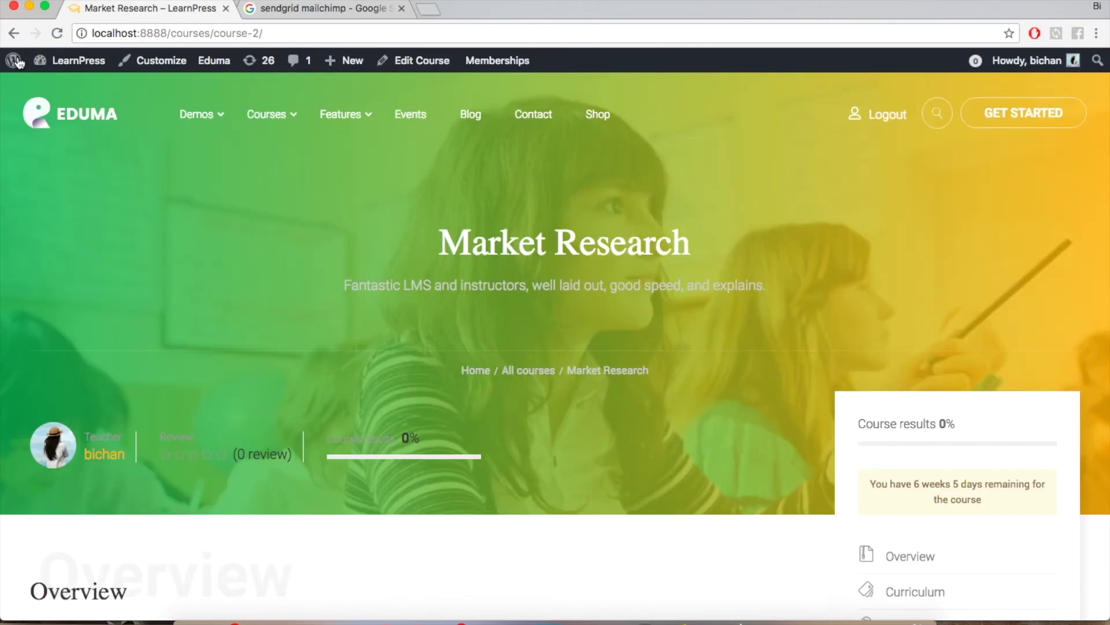
Show the course's Announcements tab and expand the Title of Announcement and Welcome entries.
scroll(594, 460, down, 7)
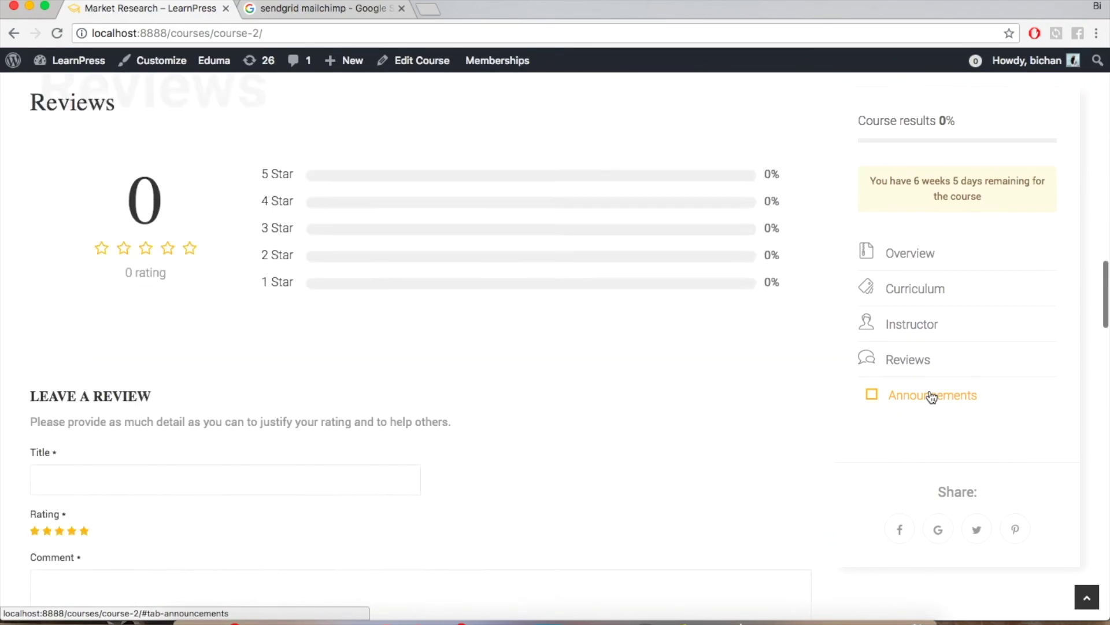
click(931, 395)
scroll(347, 296, down, 1)
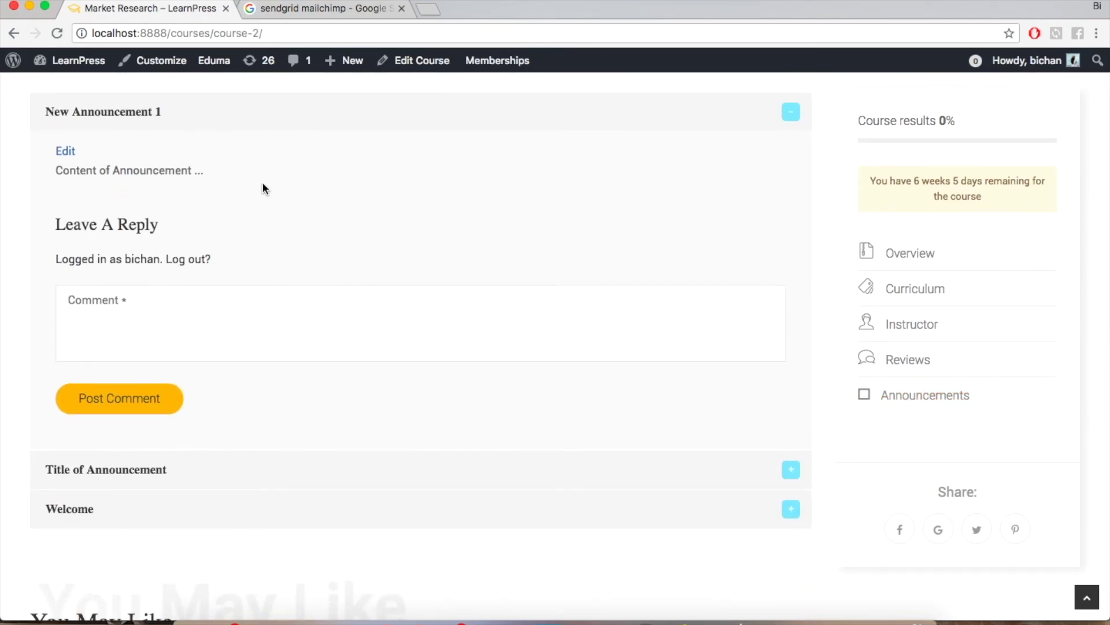
scroll(311, 275, down, 3)
click(153, 340)
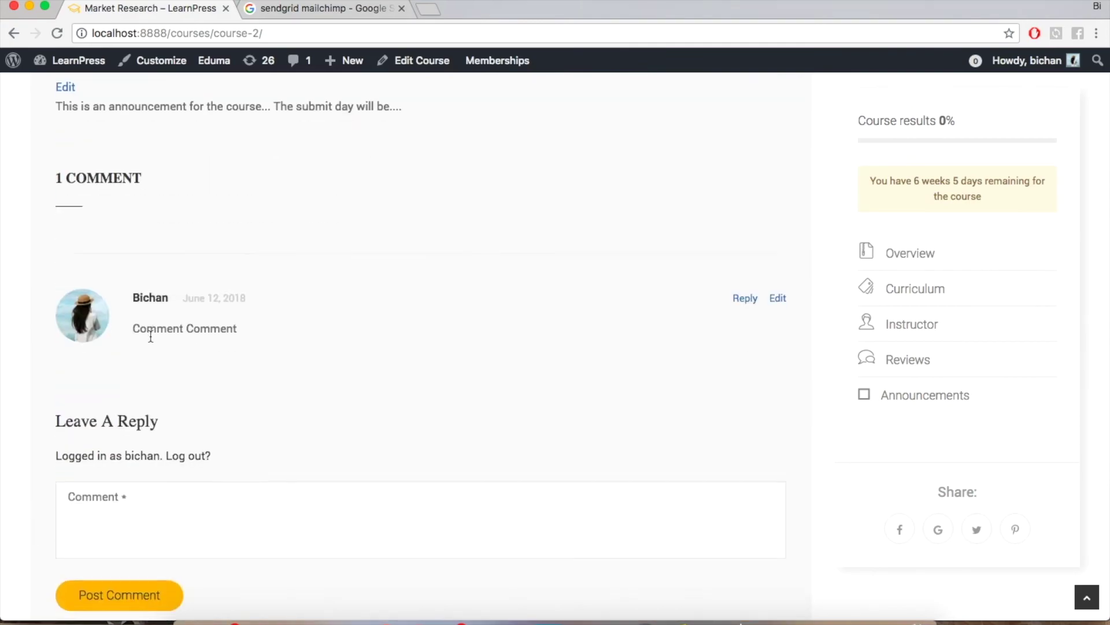
scroll(149, 335, down, 4)
click(135, 421)
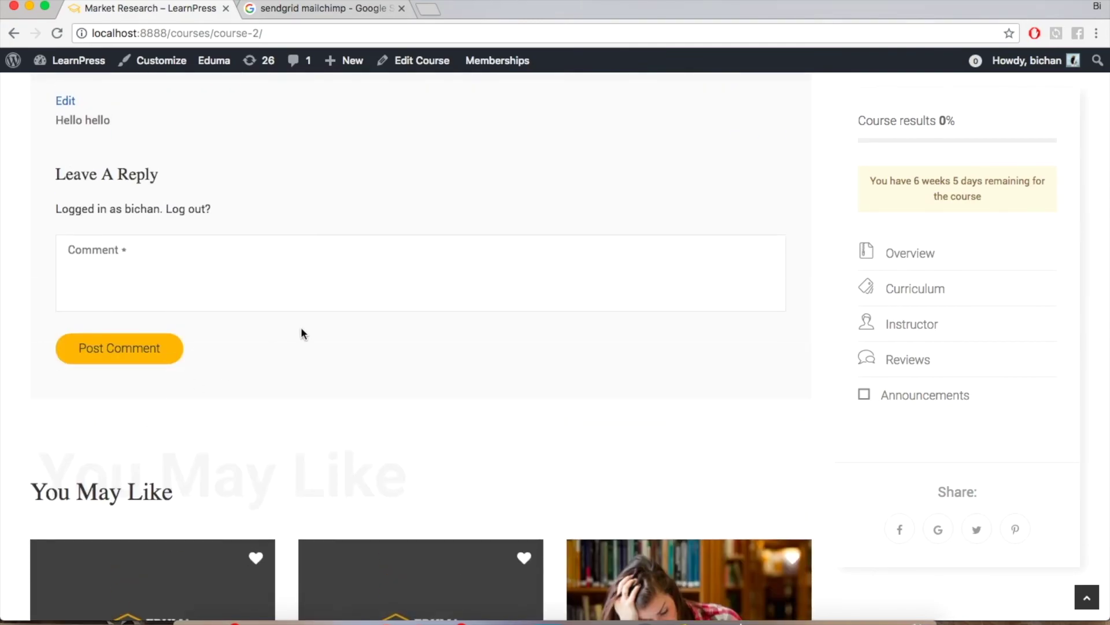
Expand New Announcement 1 to check it, then return to the site's home page.
scroll(301, 333, up, 4)
click(244, 222)
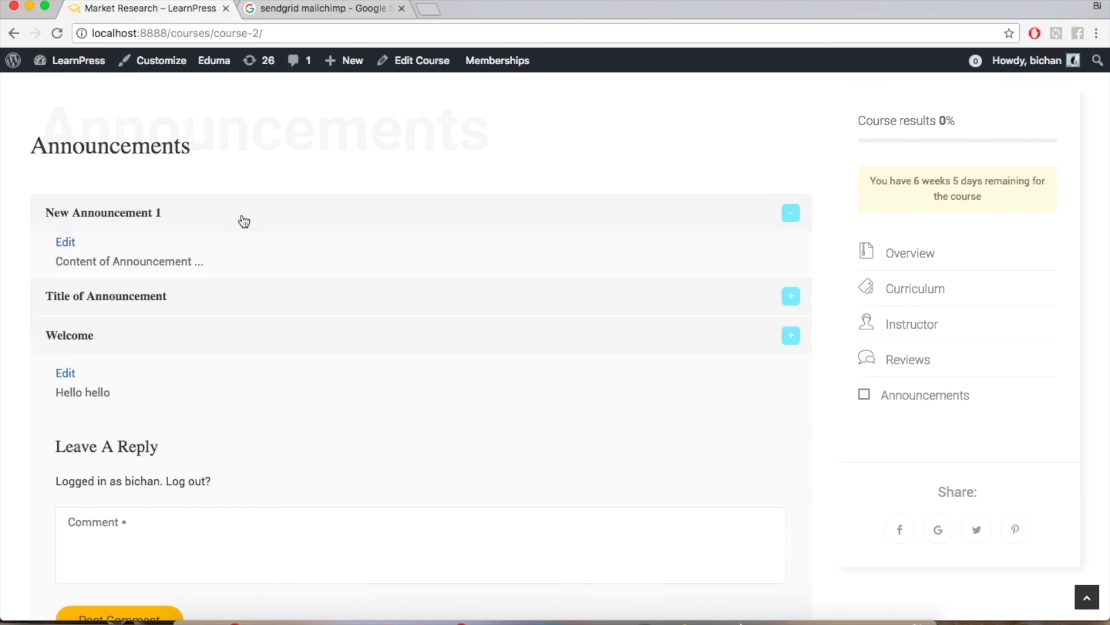
scroll(218, 330, down, 1)
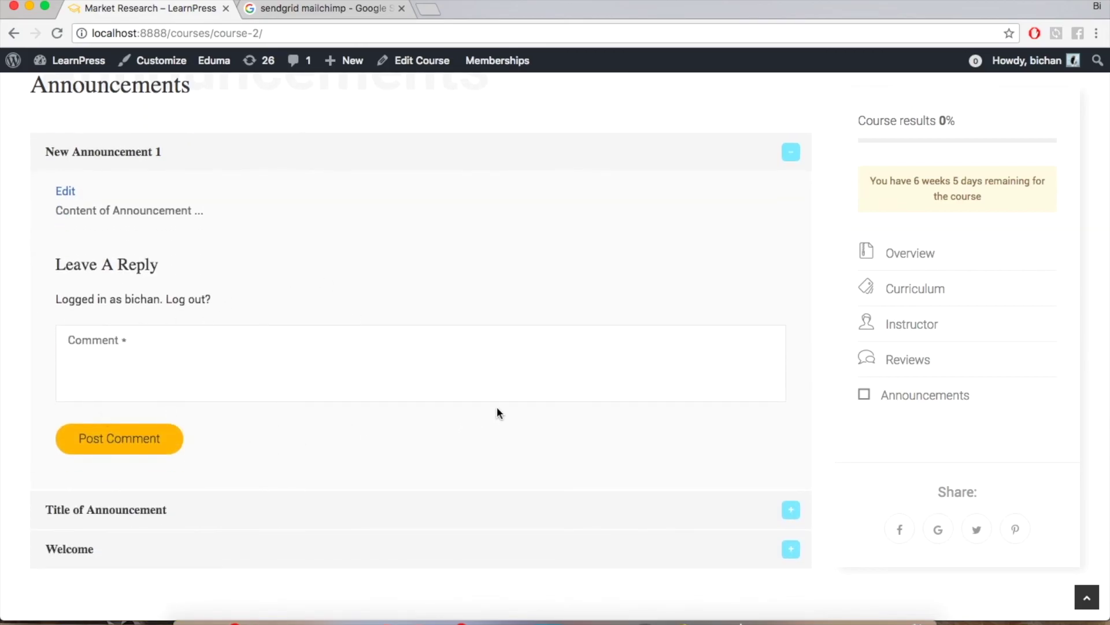
scroll(473, 407, up, 20)
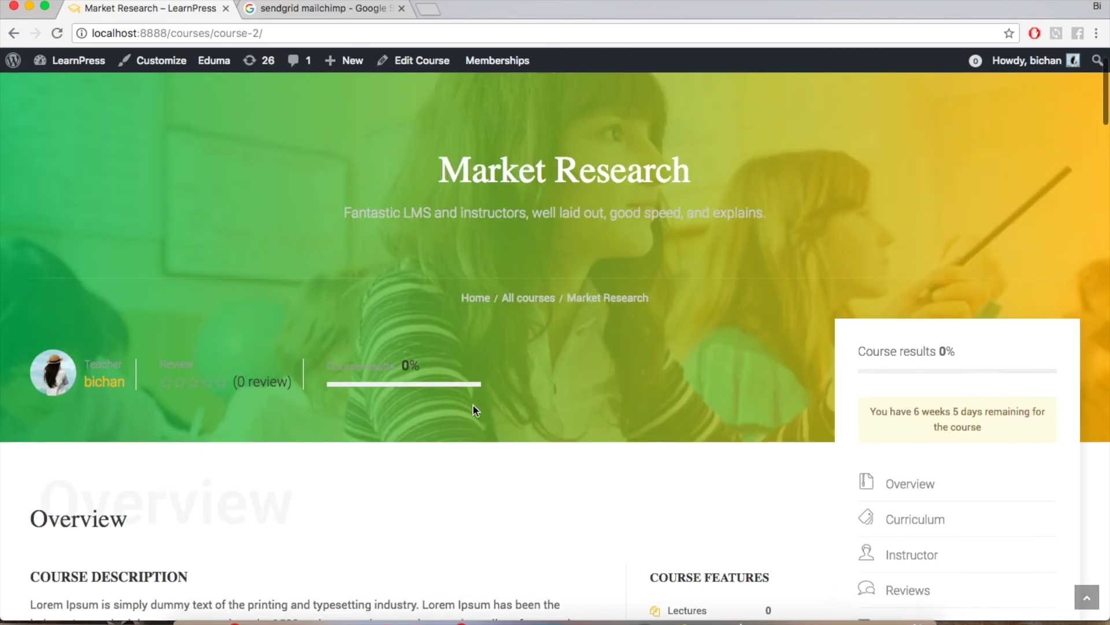
scroll(473, 409, up, 2)
click(102, 126)
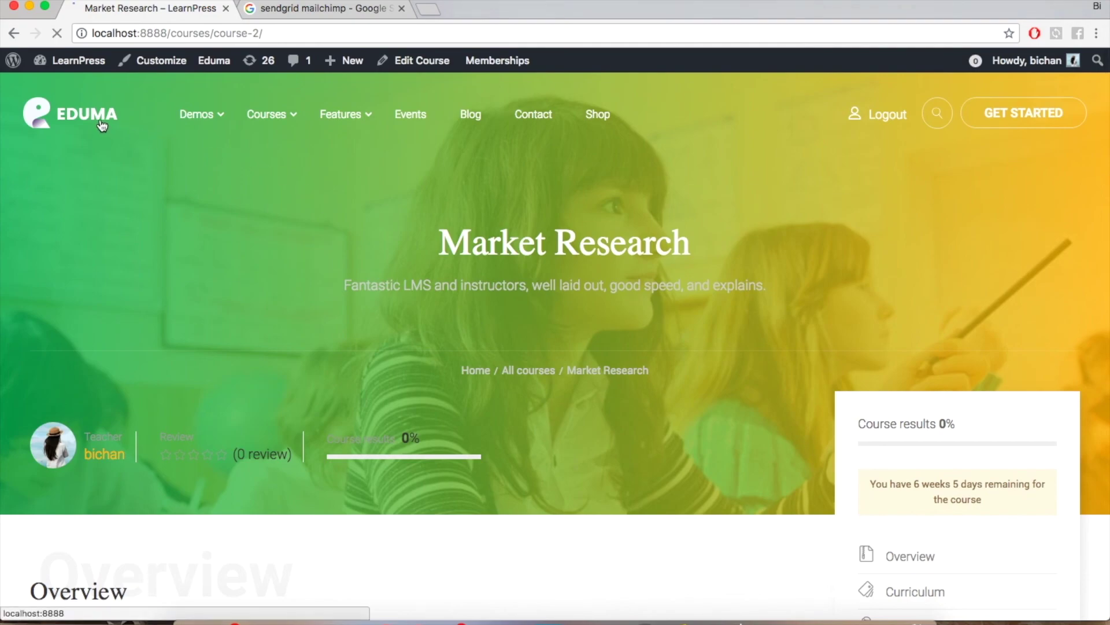